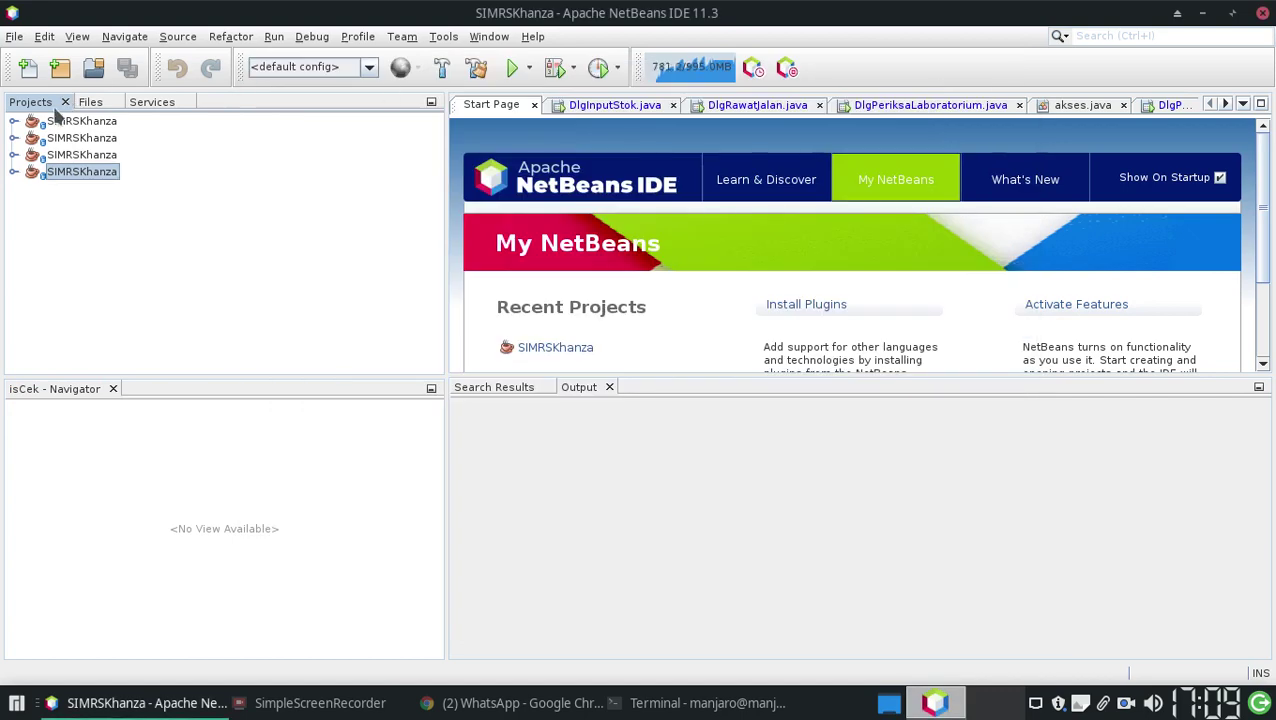
# Inspect the Properties of the third and second SIMRSKhanza projects, closing each dialog
pyautogui.rightClick(63, 156)
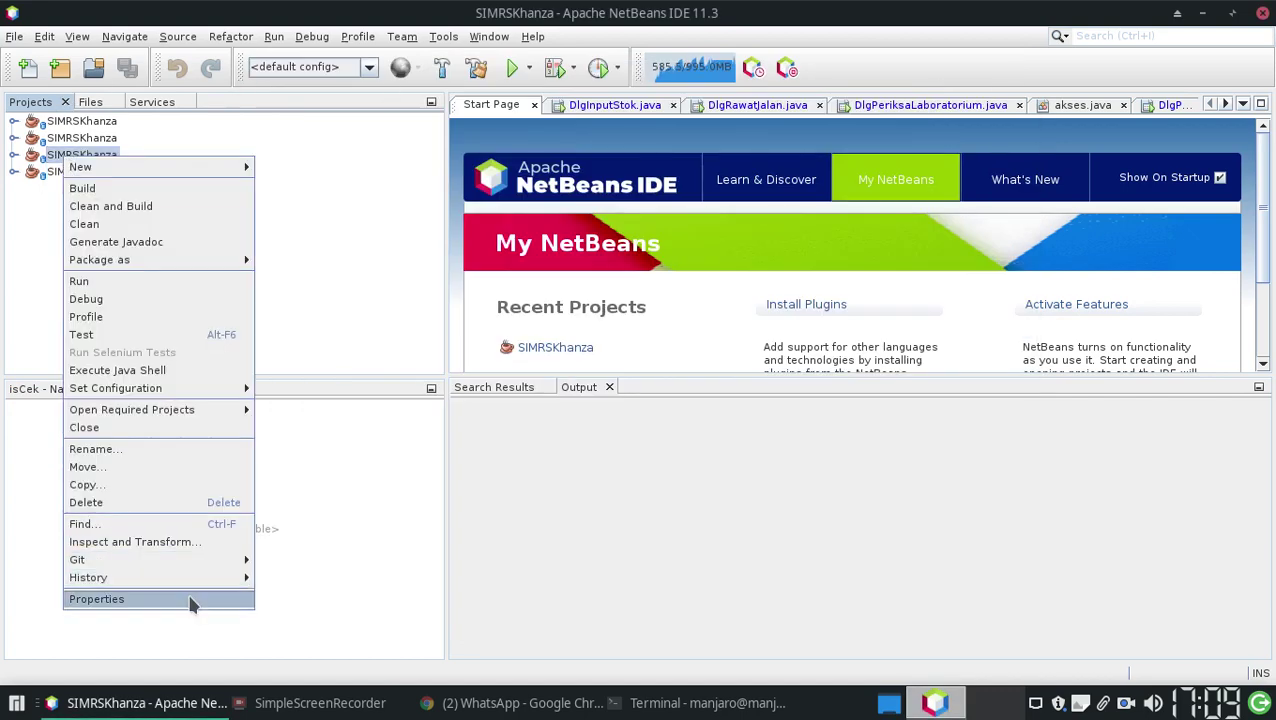
pyautogui.click(185, 599)
pyautogui.click(1012, 73)
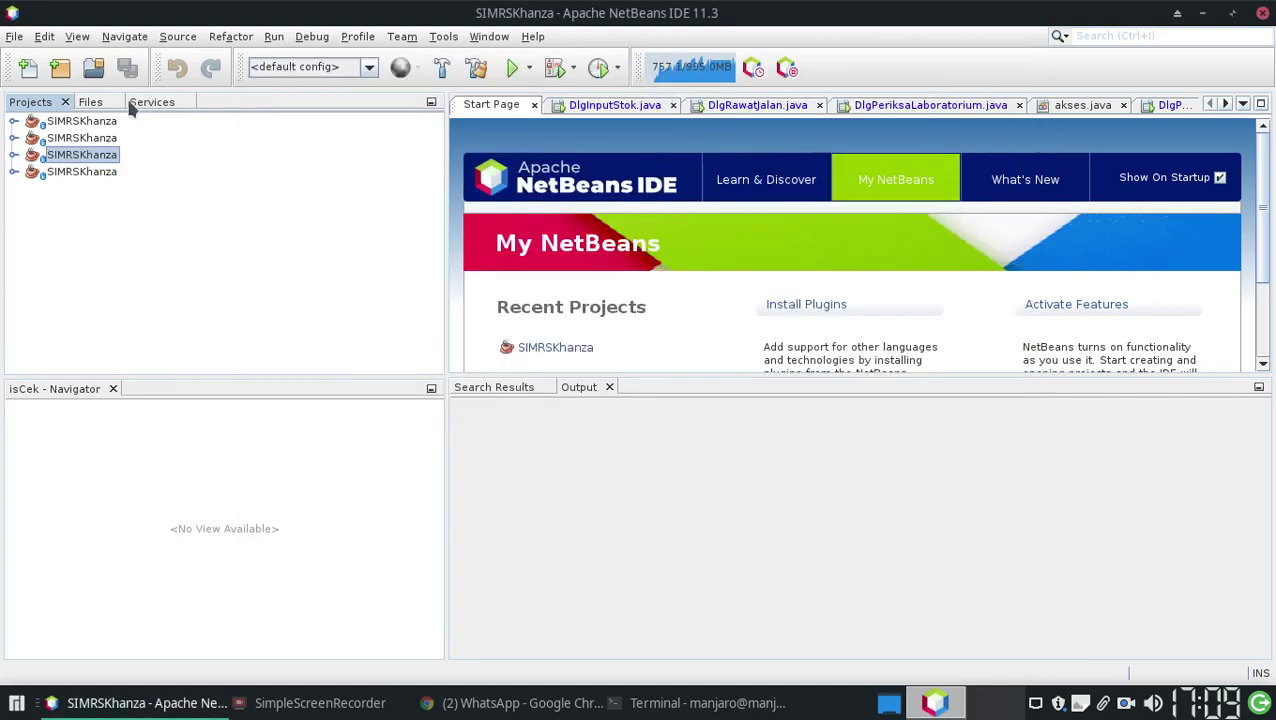
pyautogui.rightClick(87, 137)
pyautogui.click(210, 580)
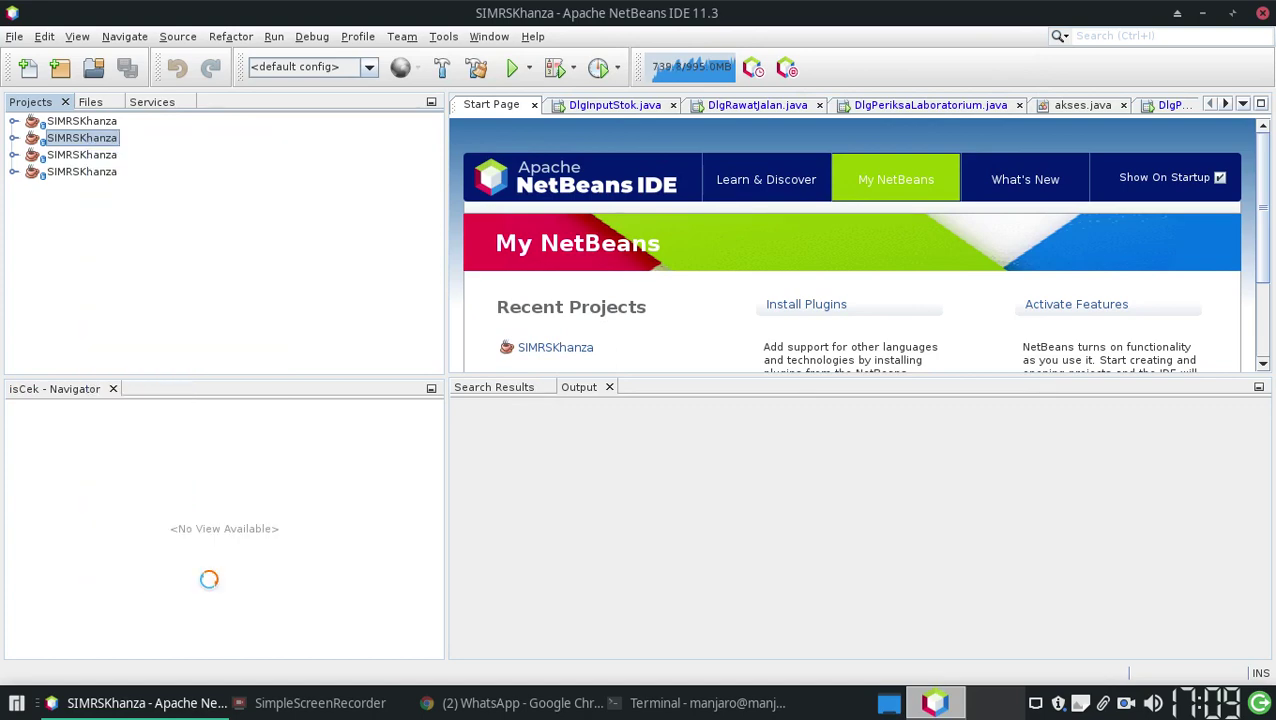
pyautogui.click(1012, 73)
pyautogui.rightClick(98, 142)
pyautogui.click(209, 580)
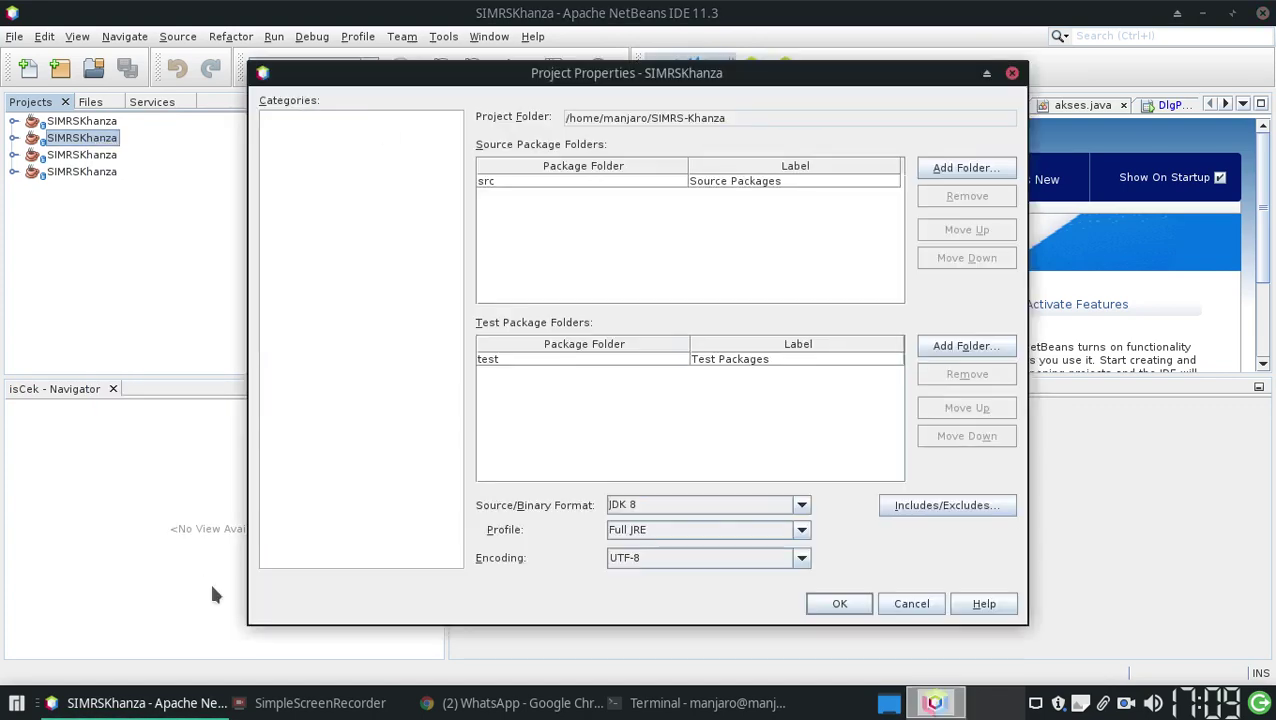
pyautogui.click(1012, 73)
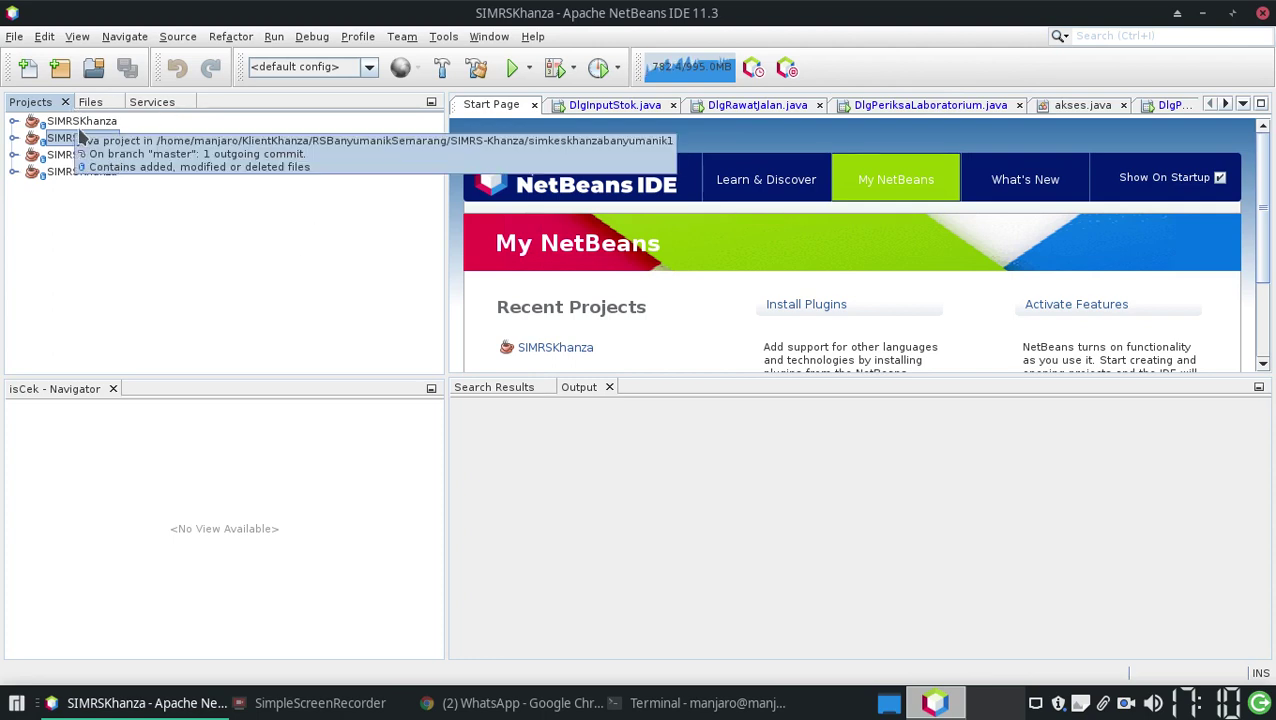
# Review the second project's Properties once more, then run the SIMRSKhanza project
pyautogui.rightClick(84, 139)
pyautogui.click(117, 581)
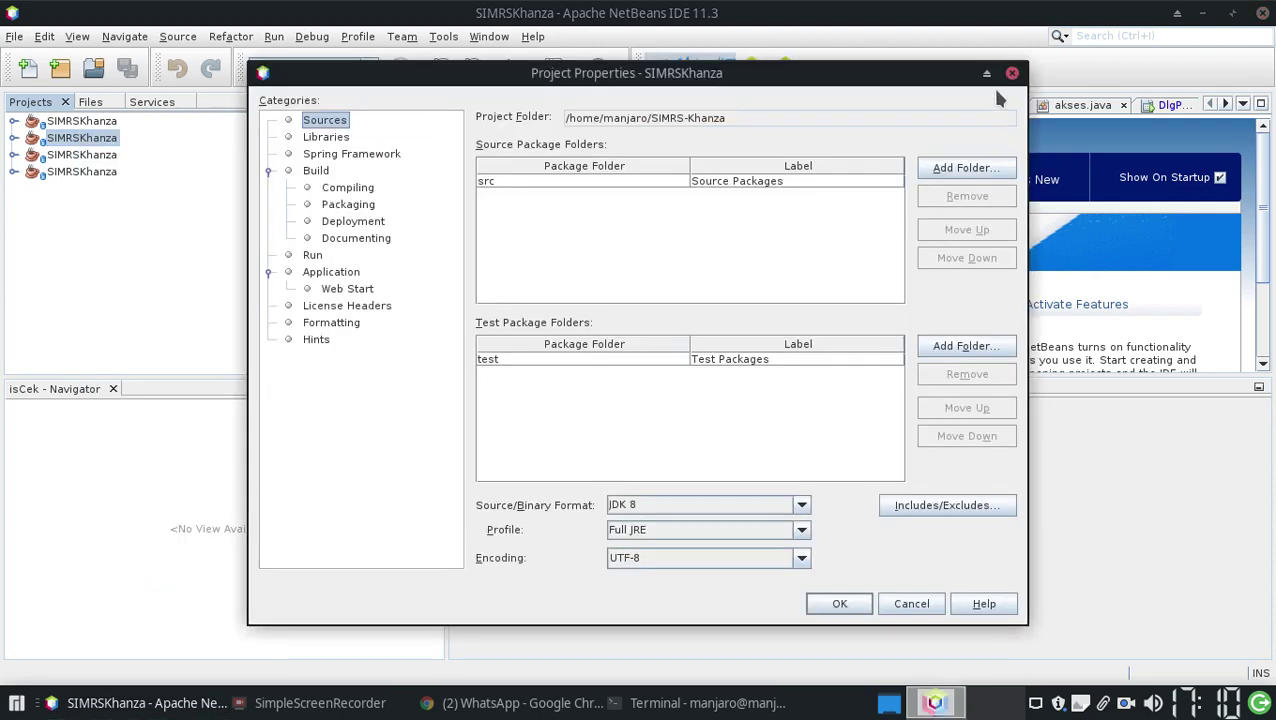
pyautogui.click(993, 92)
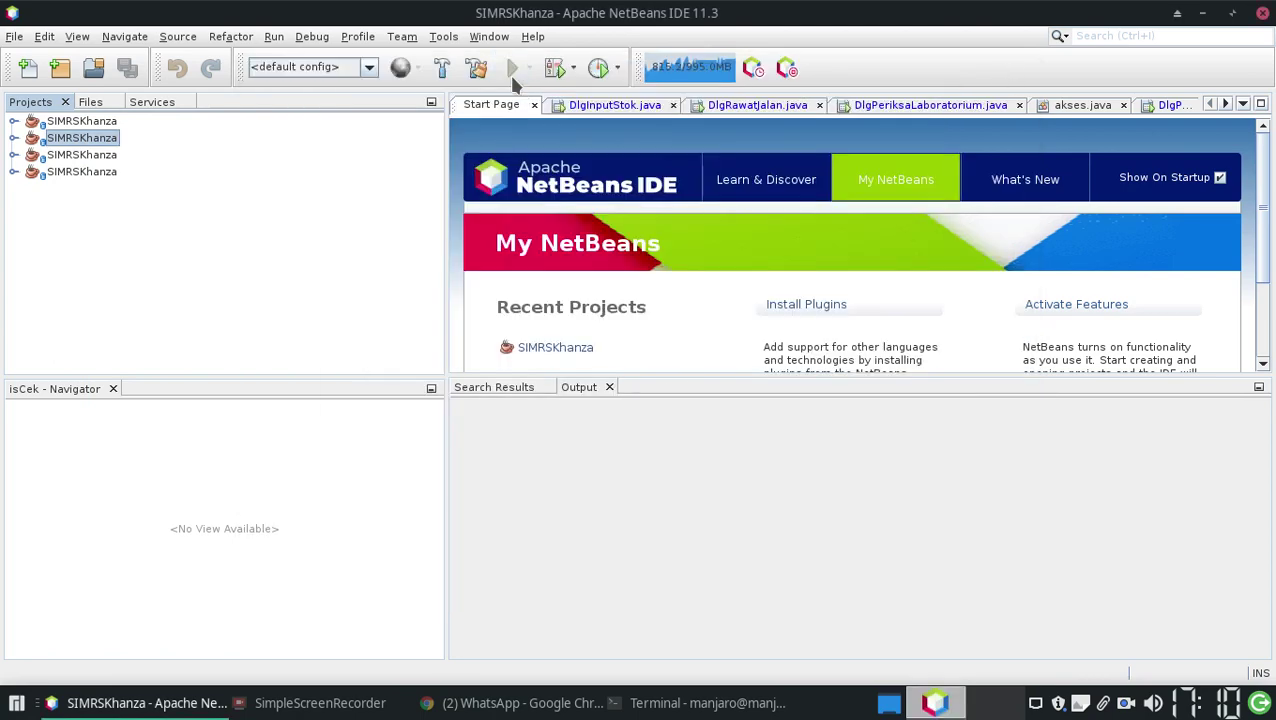
pyautogui.click(511, 68)
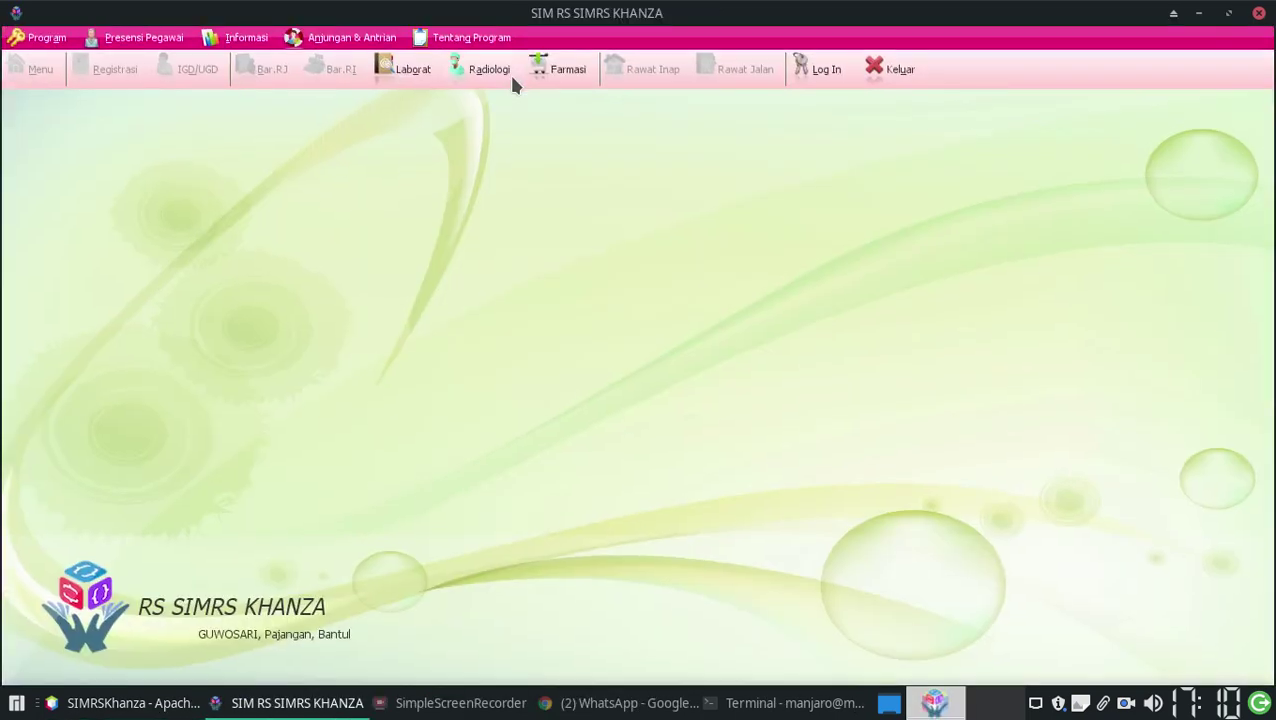
# Log in with the administrator ID and password, then open the Rawat Inap inpatient list
pyautogui.click(815, 78)
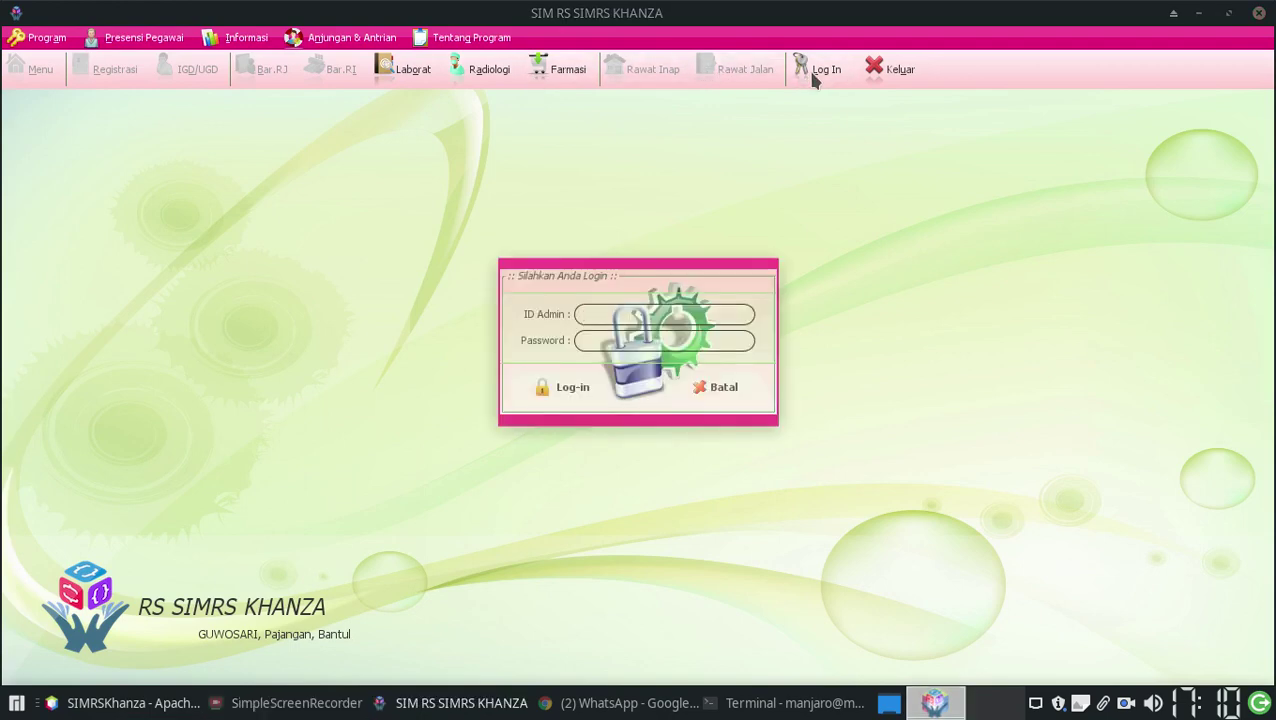
pyautogui.write('spv')
pyautogui.press('Tab')
pyautogui.write('server')
pyautogui.press('Return')
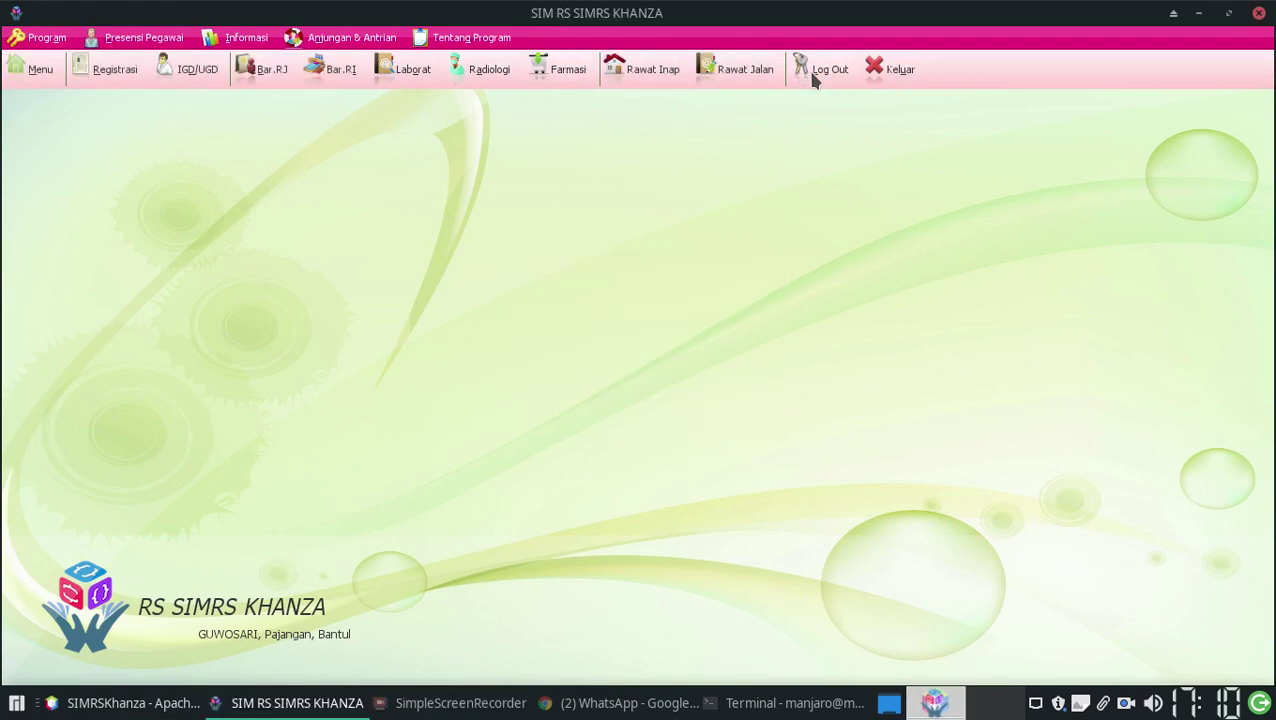
pyautogui.click(650, 70)
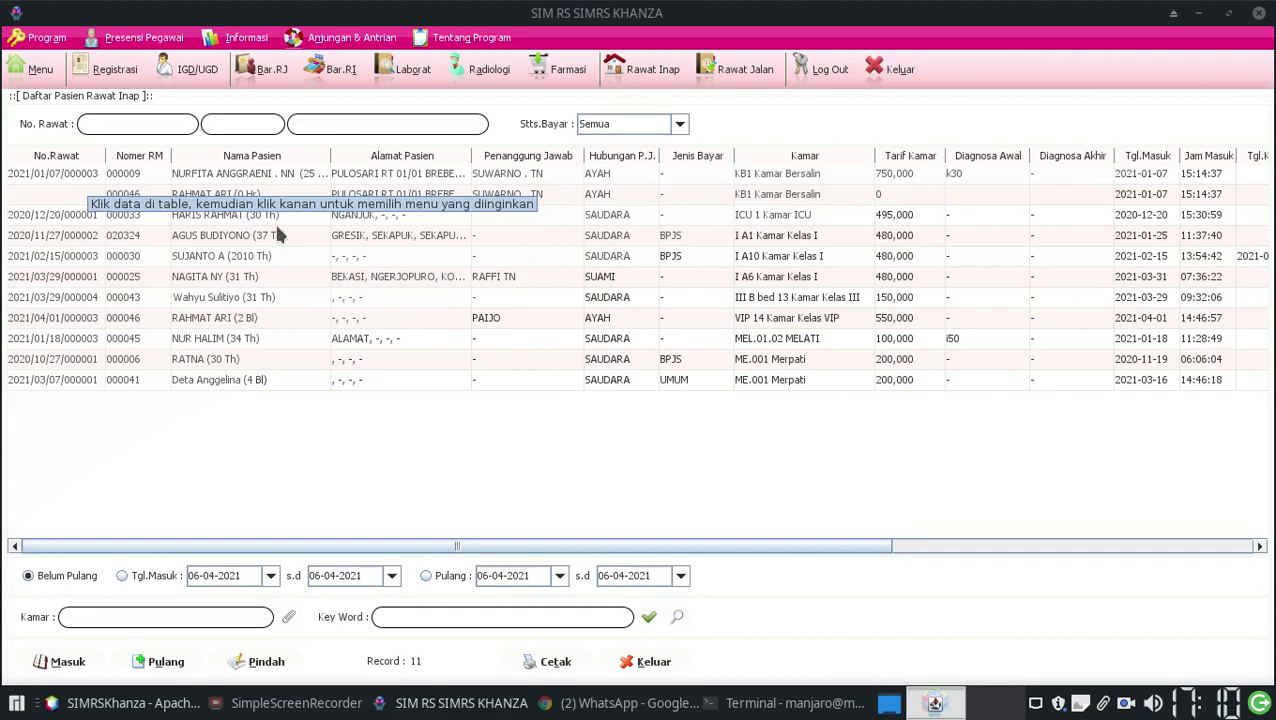
# Open Obat > Input Resep Dokter for the first inpatient on the list
pyautogui.click(38, 174)
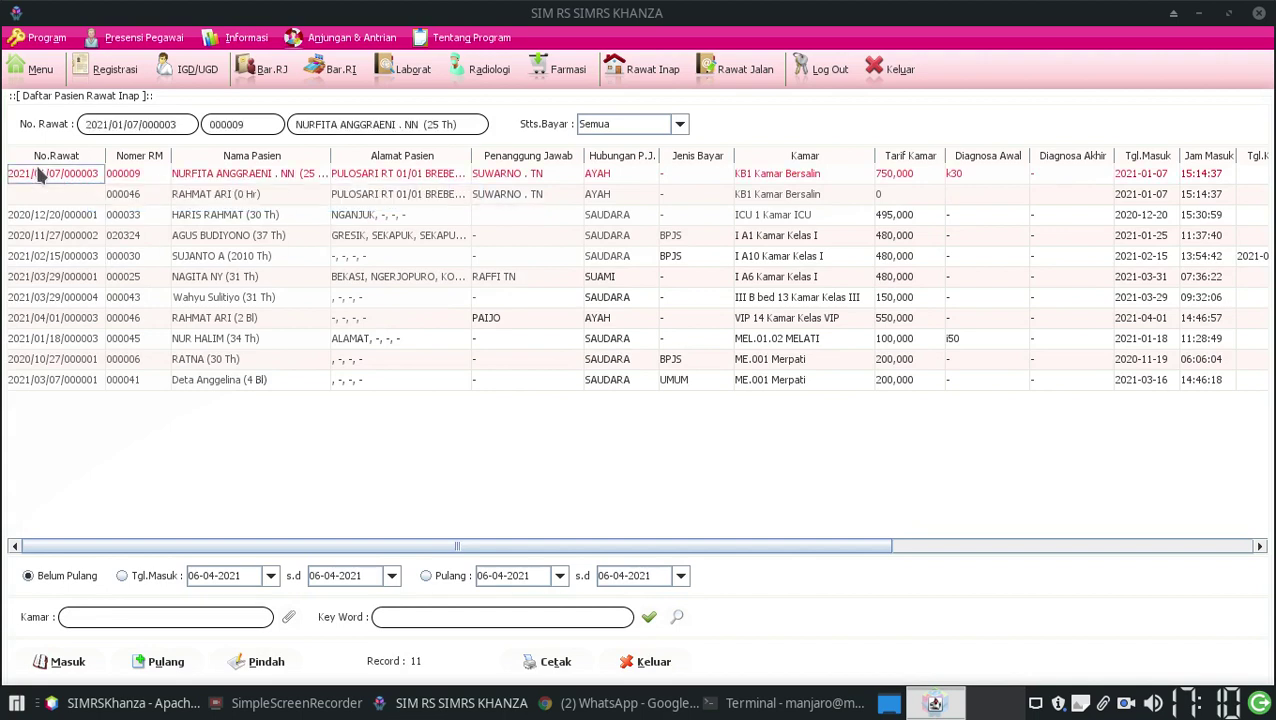
pyautogui.rightClick(38, 174)
pyautogui.moveTo(67, 256)
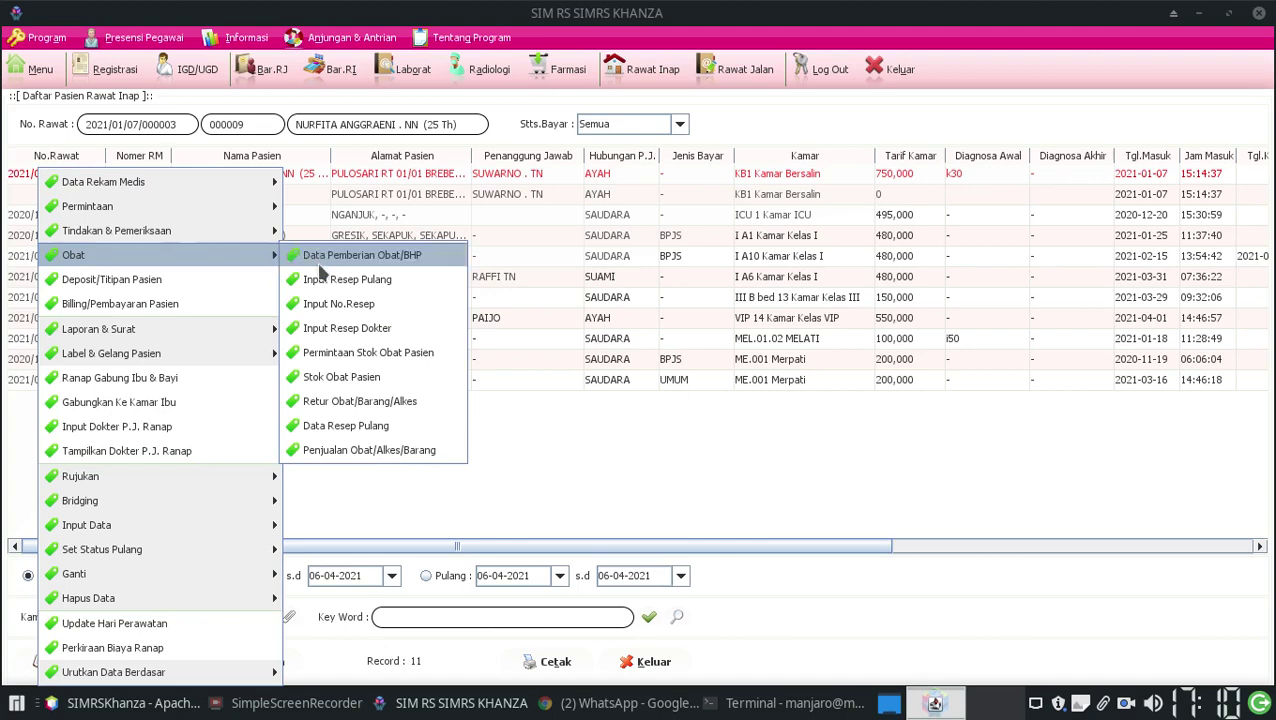
pyautogui.click(336, 328)
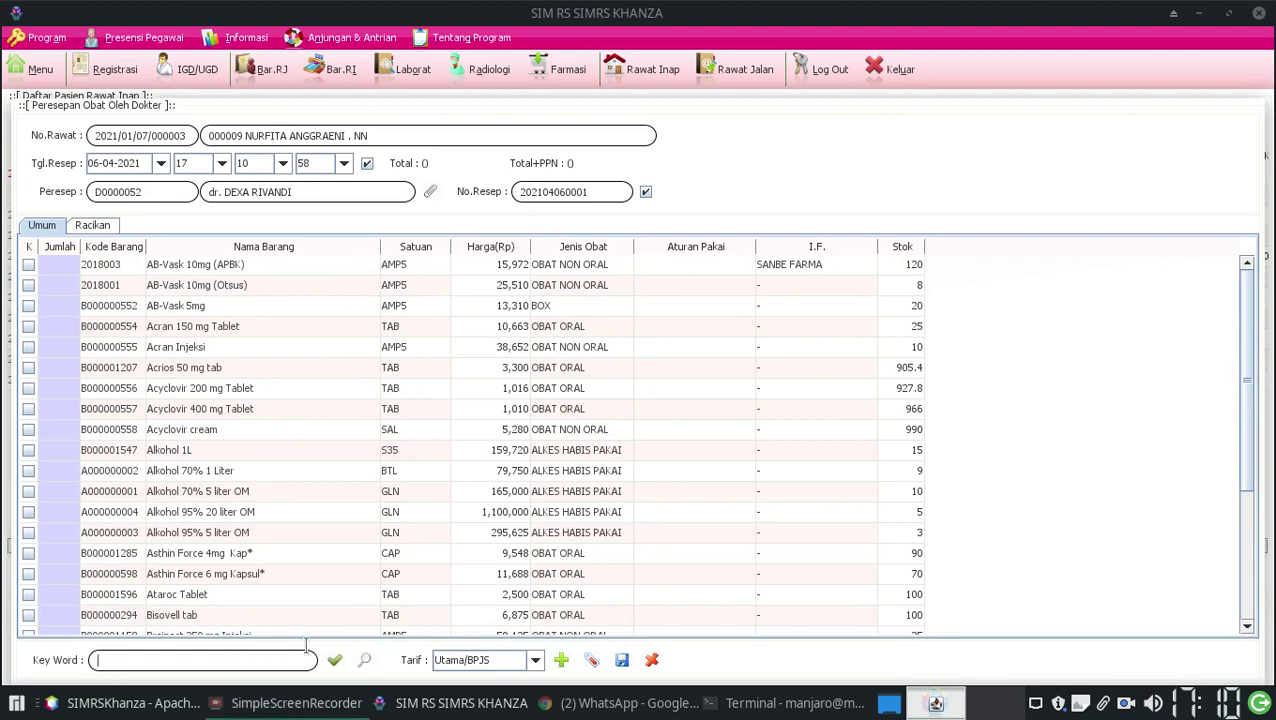
pyautogui.click(296, 703)
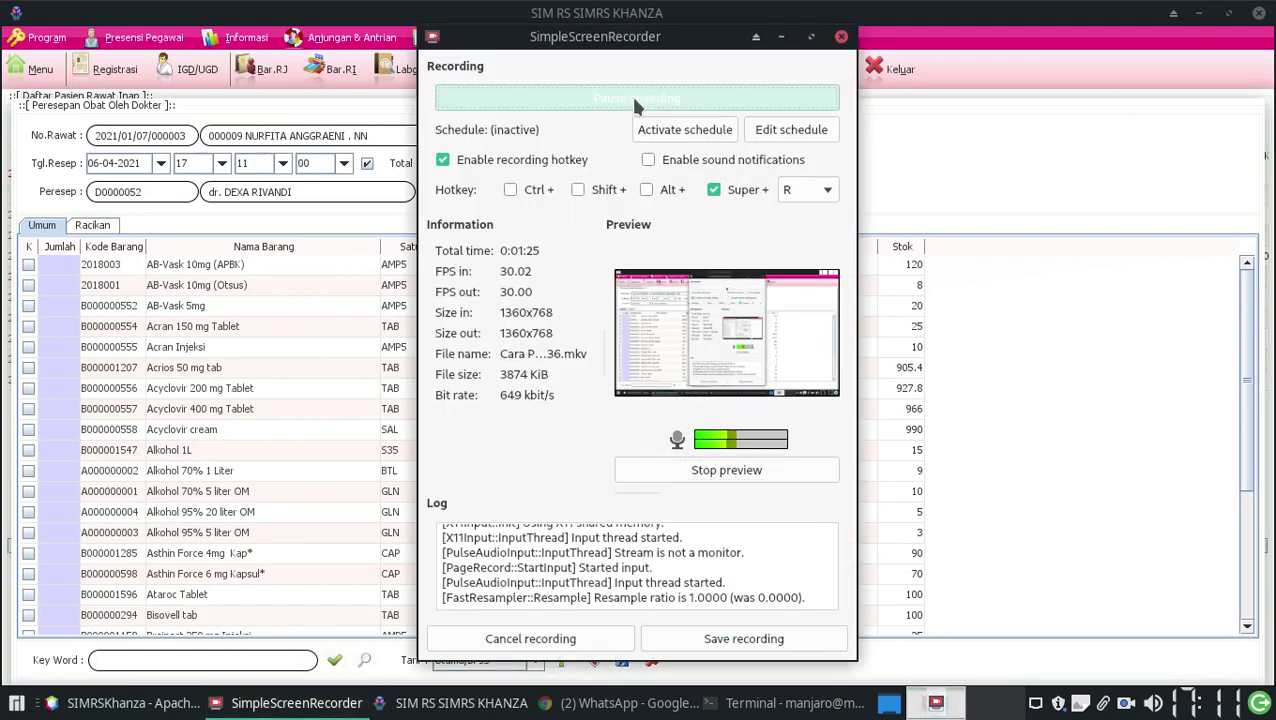
# Search 'amox' and prescribe 10 Co Amoxiclav 625 mg Tablet at 3x1
pyautogui.click(946, 171)
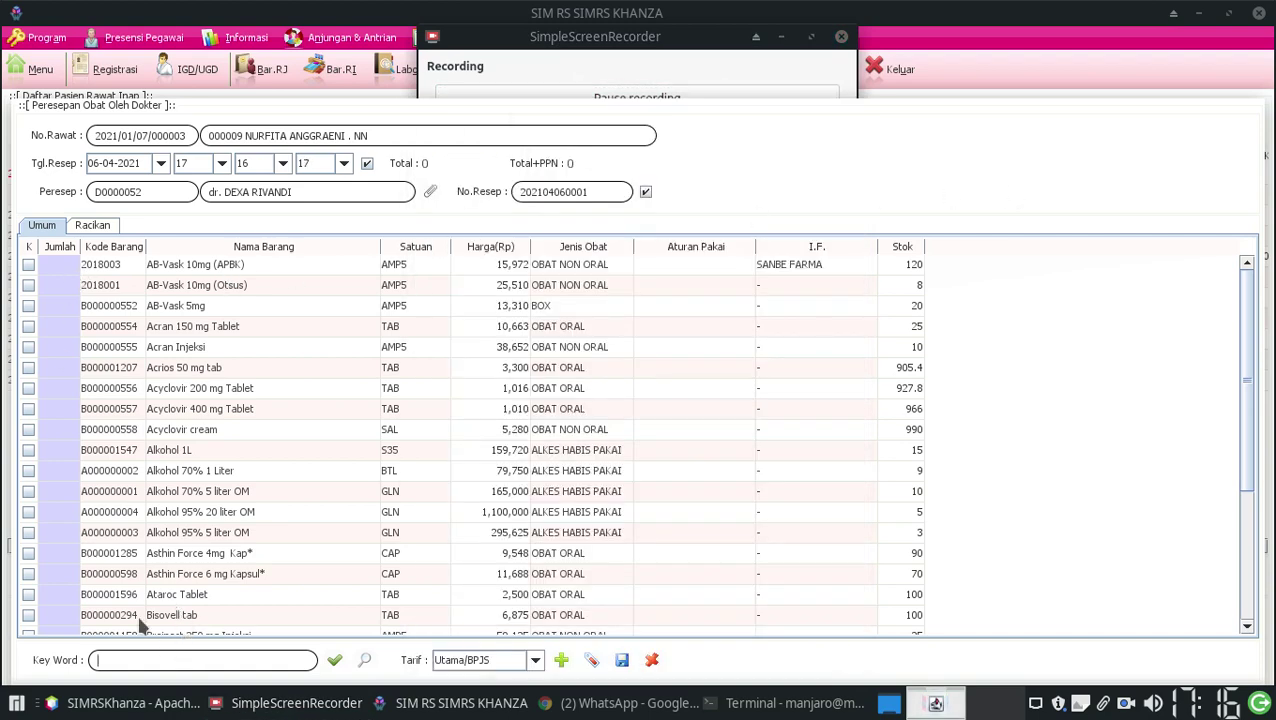
pyautogui.write('amox')
pyautogui.press('Return')
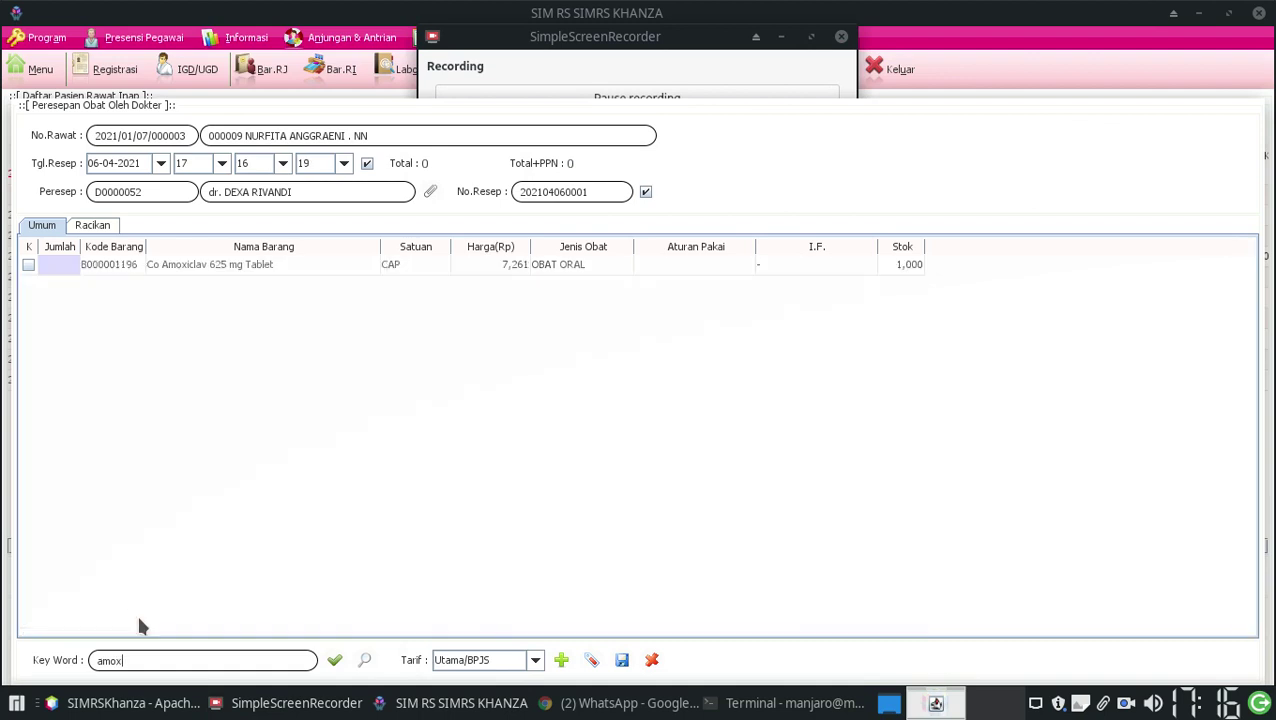
pyautogui.press('BackSpace')
pyautogui.doubleClick(67, 262)
pyautogui.write('10')
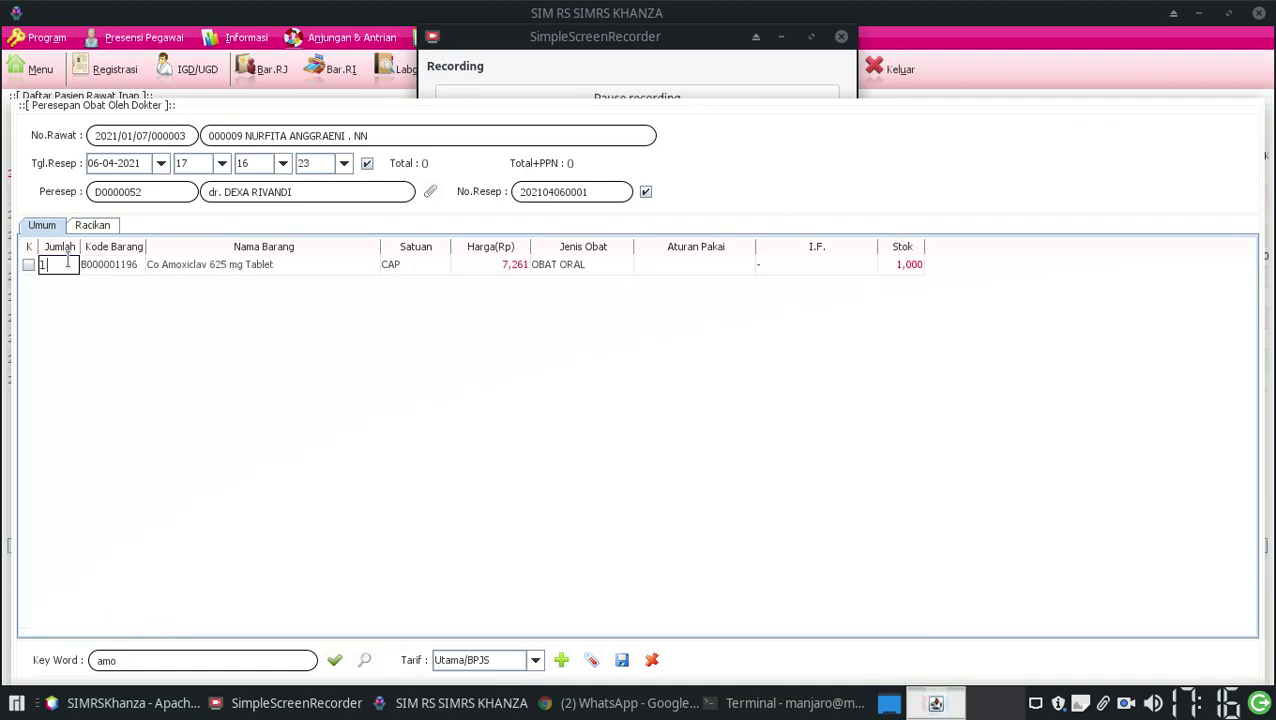
pyautogui.doubleClick(696, 263)
pyautogui.write('3x1')
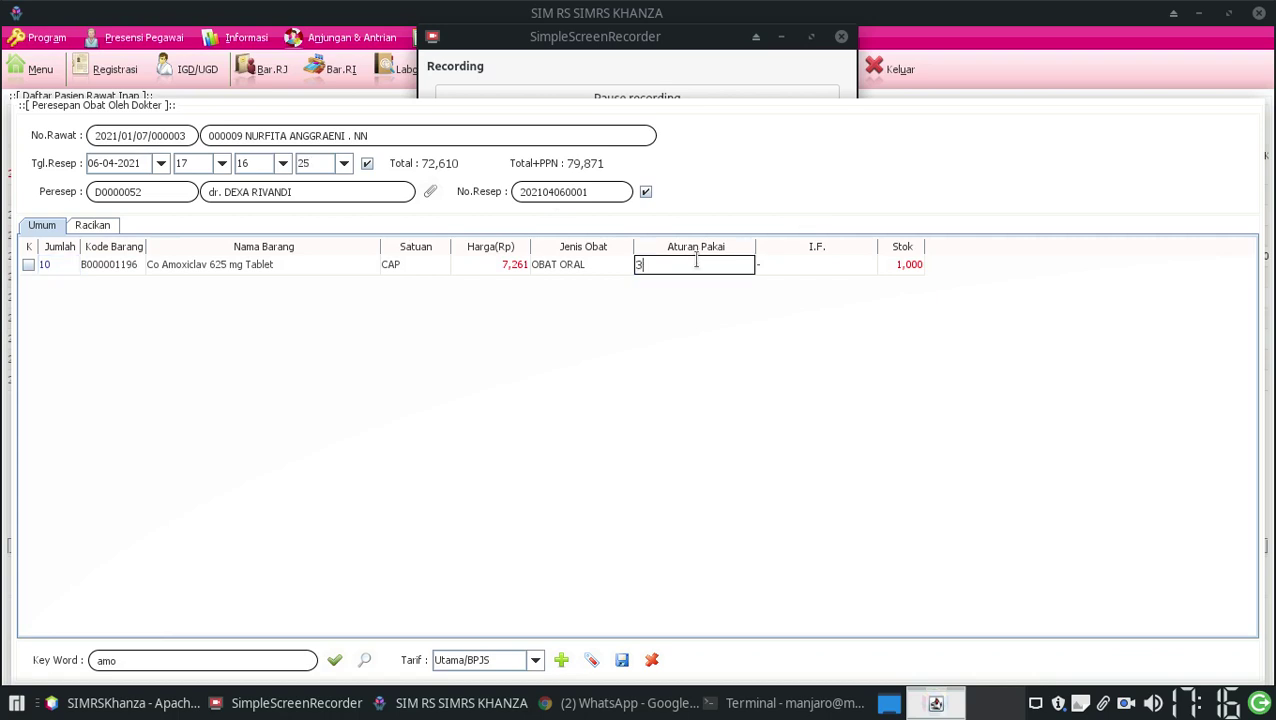
pyautogui.click(171, 650)
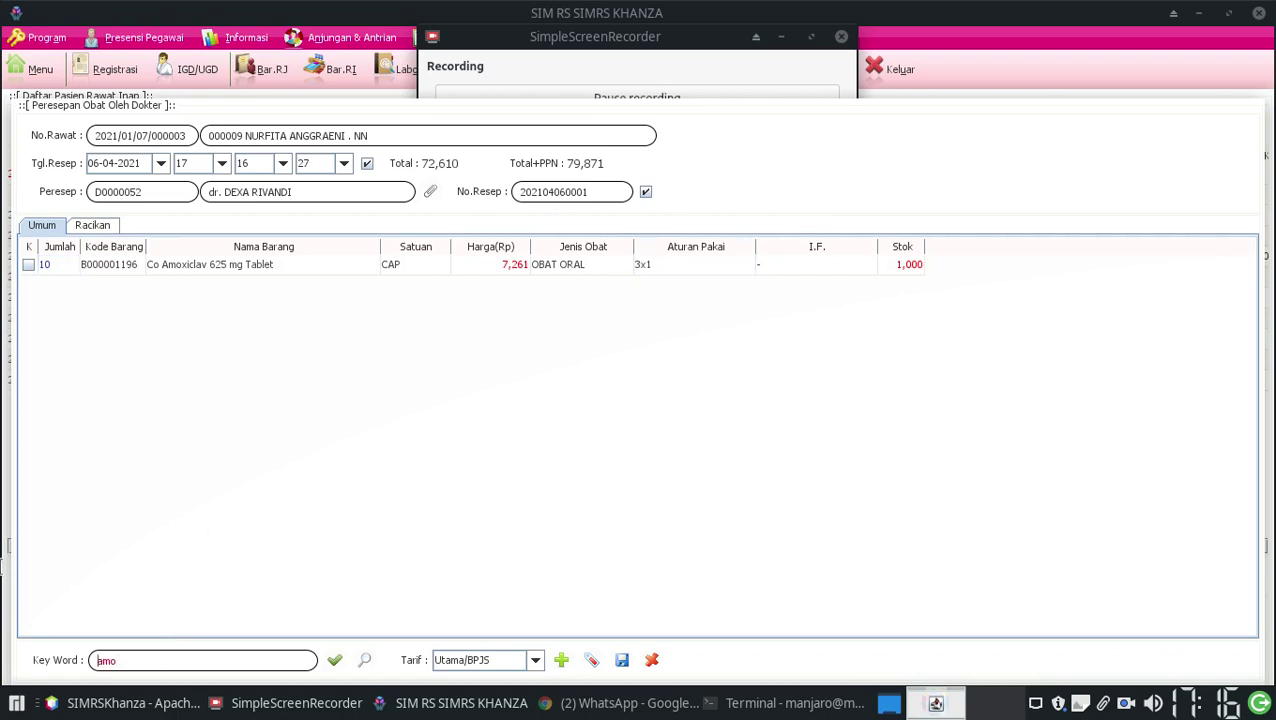
# Search 'ab', add 10 AB-Vask 10mg (APBK) at 3x1, and save the prescription
pyautogui.press('BackSpace')
pyautogui.press('BackSpace')
pyautogui.press('BackSpace')
pyautogui.write('para')
pyautogui.press('BackSpace')
pyautogui.press('BackSpace')
pyautogui.press('BackSpace')
pyautogui.write('ara')
pyautogui.press('BackSpace')
pyautogui.press('BackSpace')
pyautogui.press('BackSpace')
pyautogui.press('BackSpace')
pyautogui.write('ab')
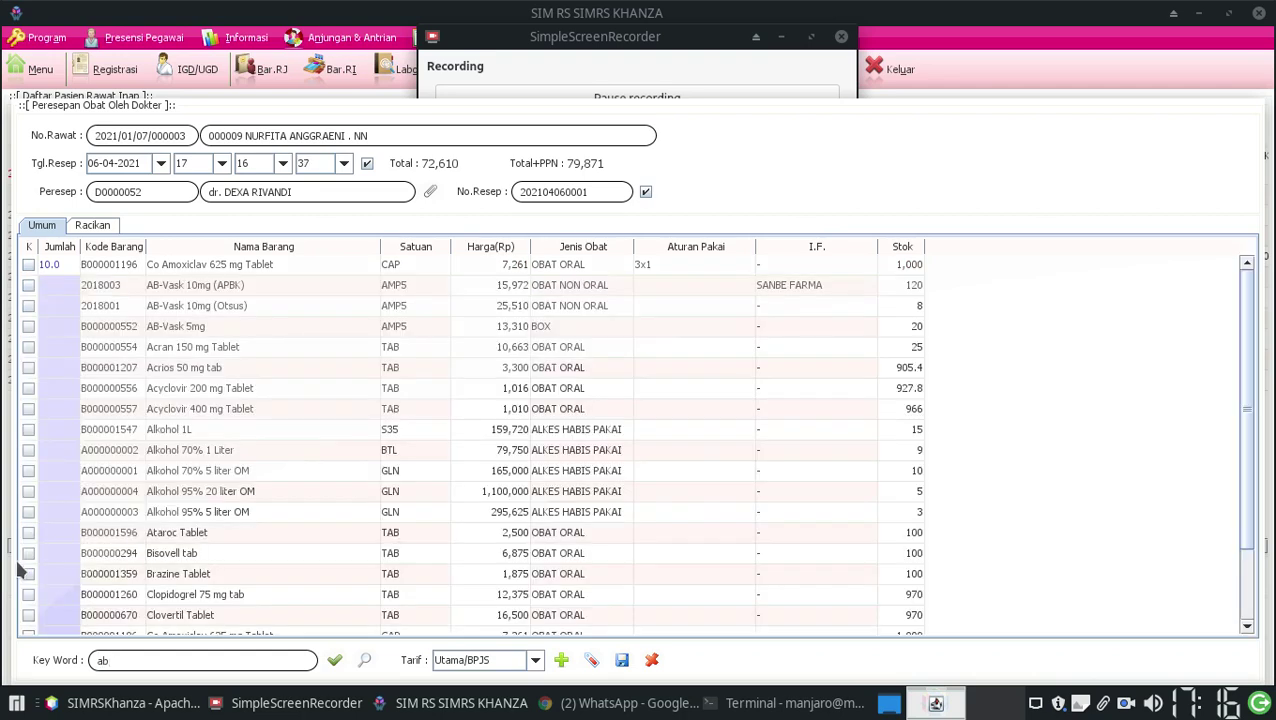
pyautogui.doubleClick(53, 286)
pyautogui.write('1')
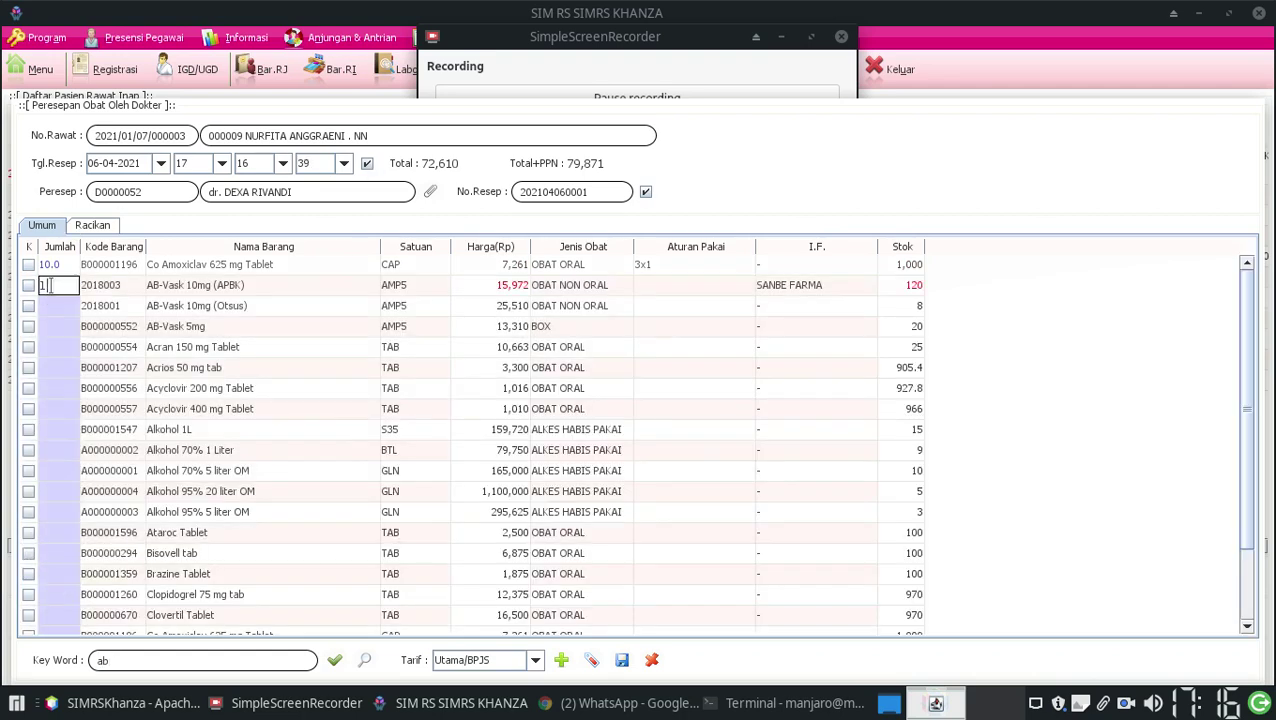
pyautogui.write('0')
pyautogui.click(691, 284)
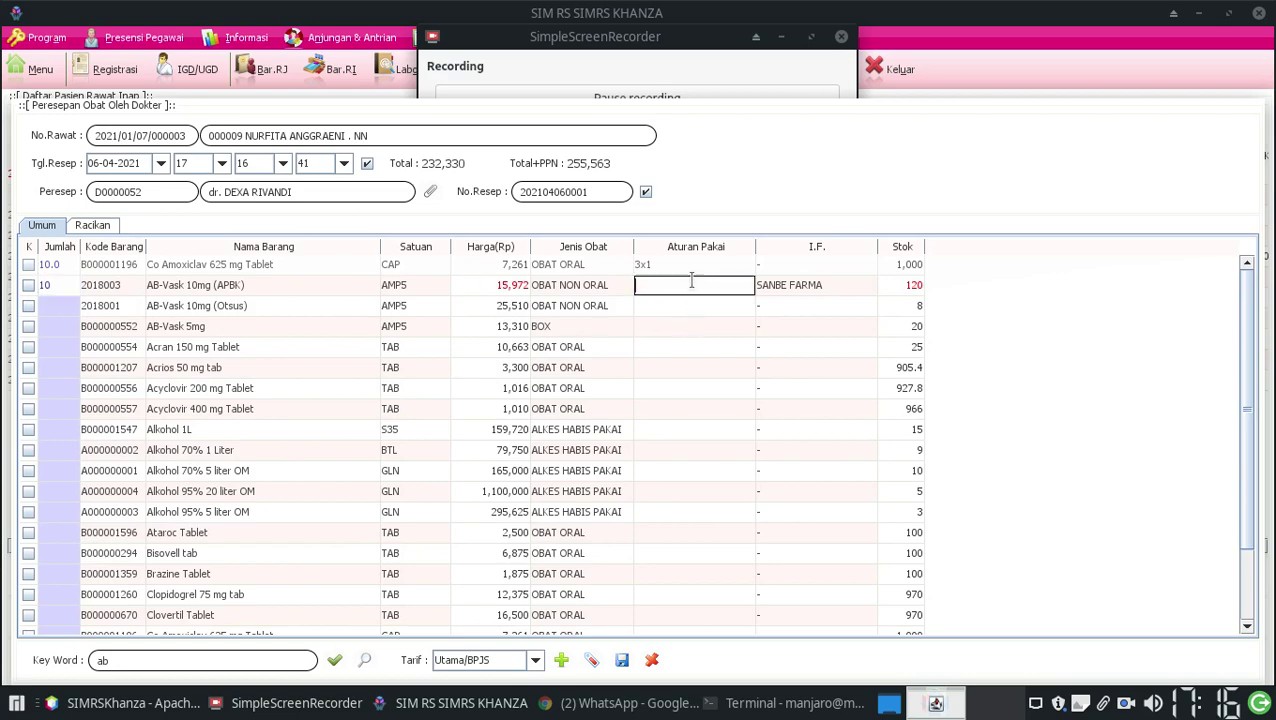
pyautogui.write('3x1')
pyautogui.press('Return')
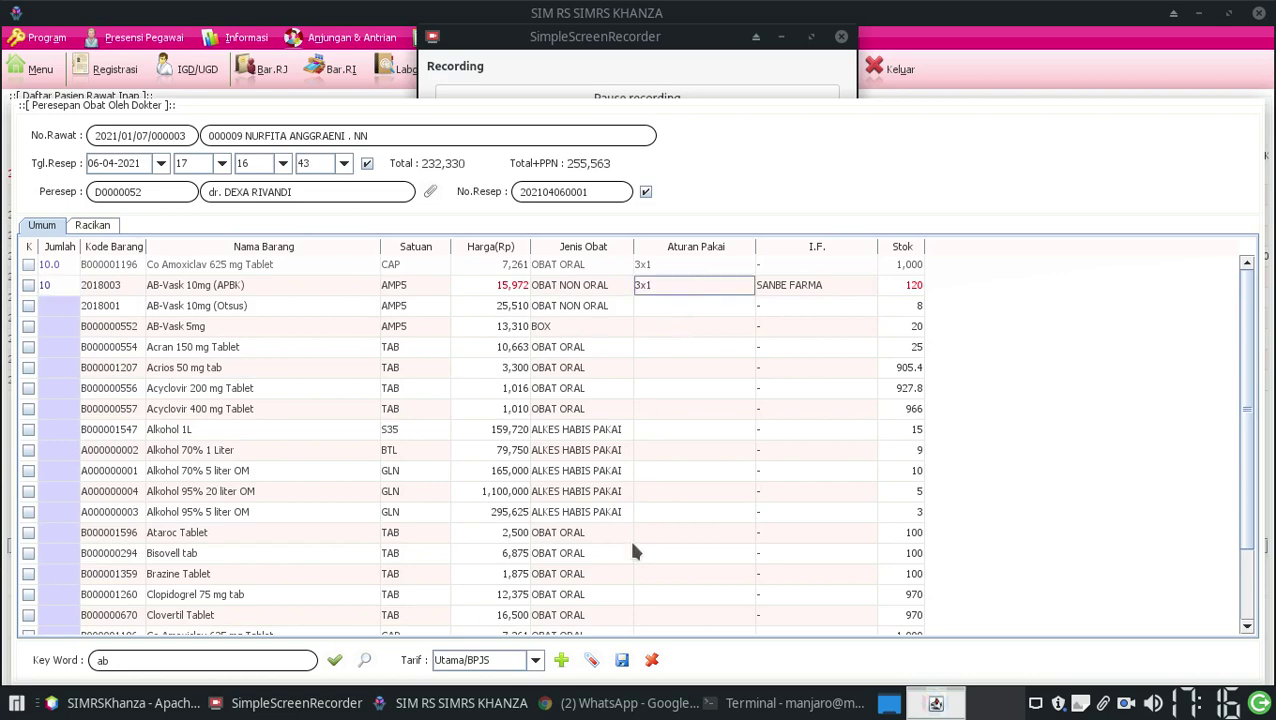
pyautogui.click(621, 660)
pyautogui.click(605, 426)
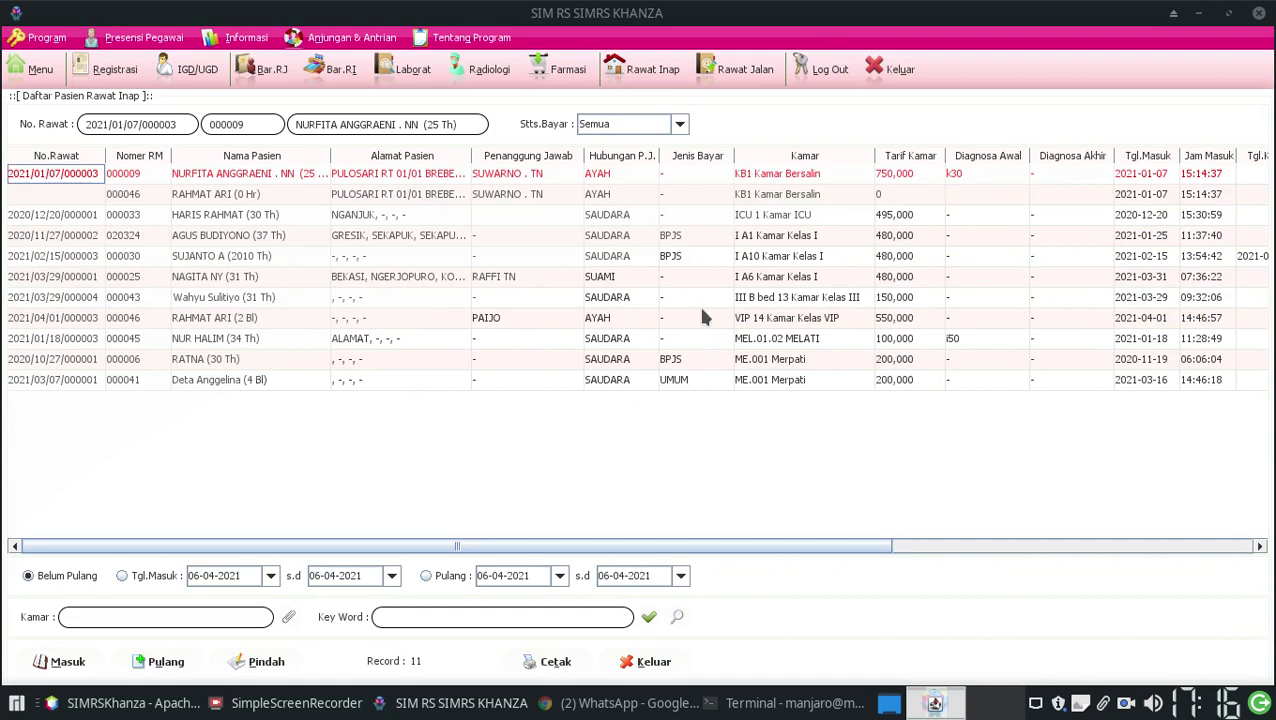
# Open the pending inpatient prescription from Farmasi's Daftar Resep Dokter list
pyautogui.click(580, 74)
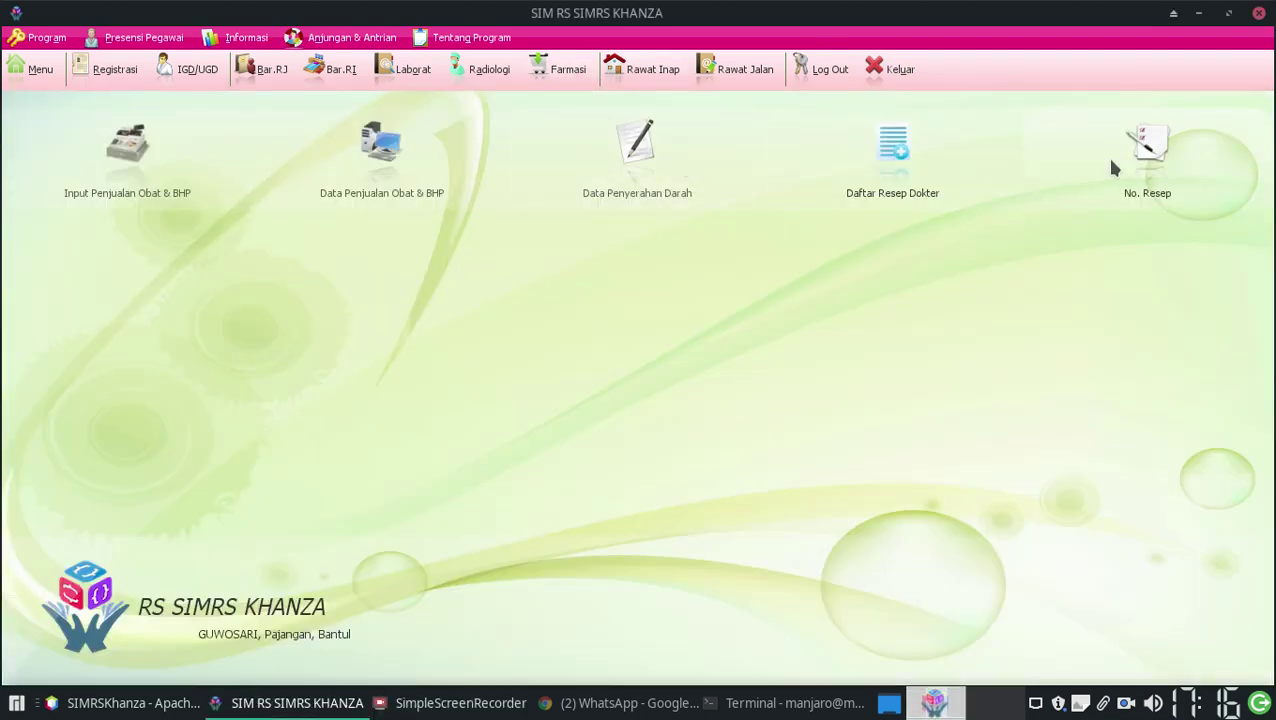
pyautogui.click(895, 150)
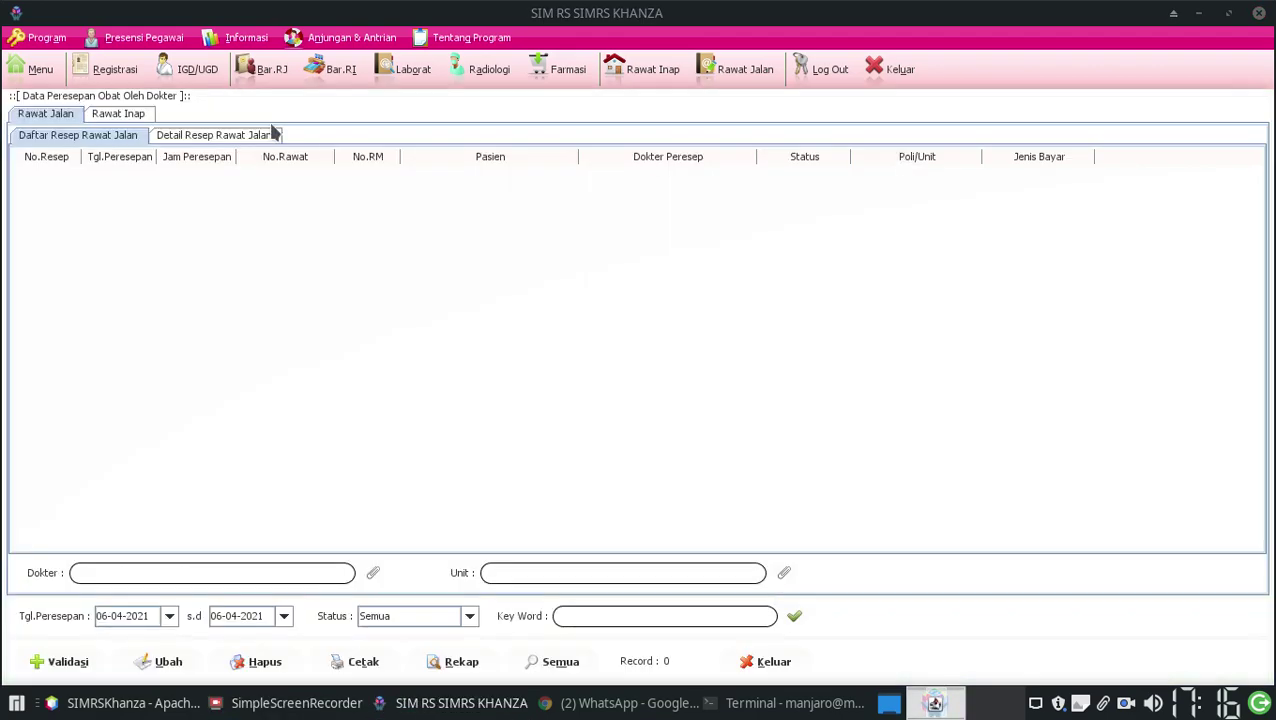
pyautogui.click(136, 115)
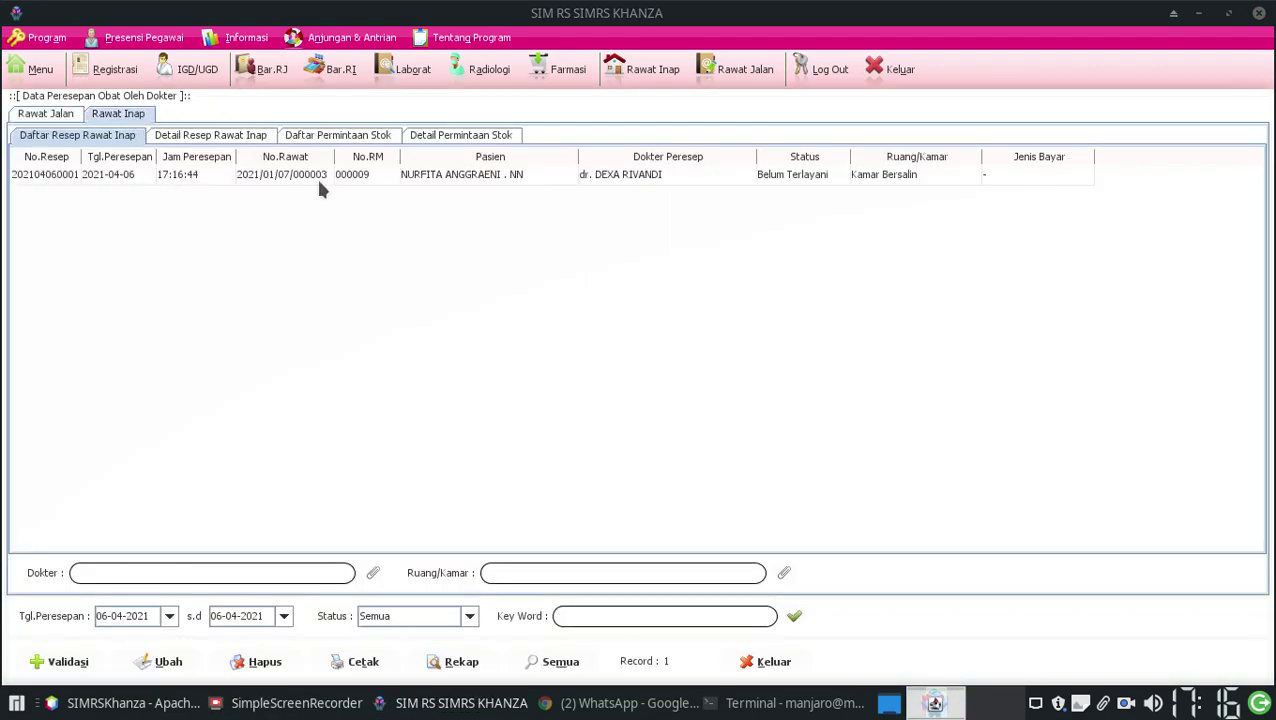
pyautogui.click(453, 176)
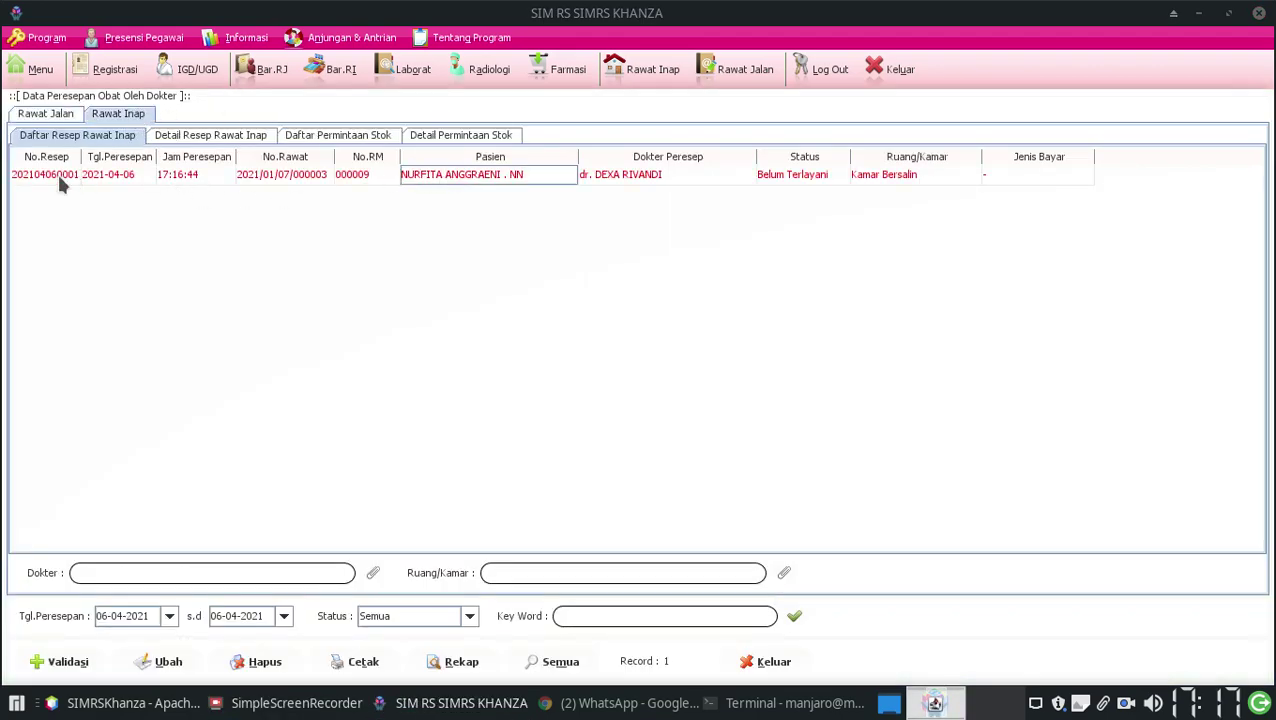
pyautogui.doubleClick(58, 176)
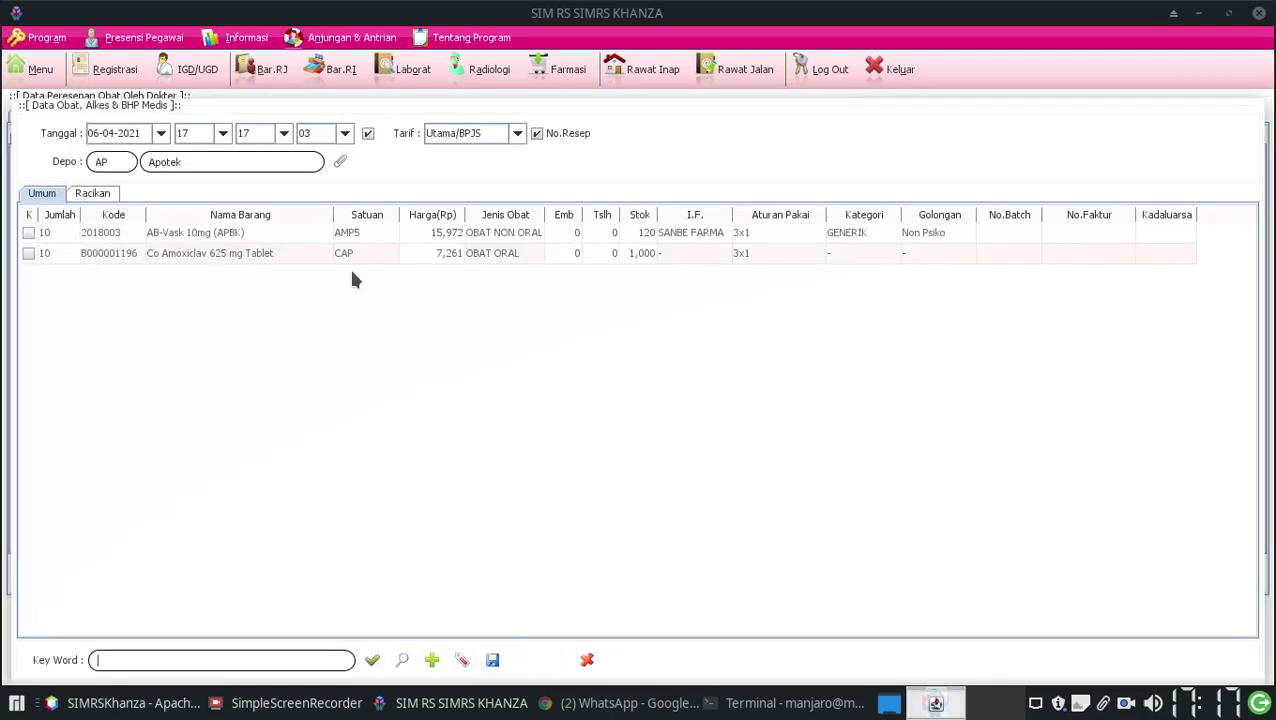
# Save the dispensed medicines (total 232,330), preview the Aturan Pakai label, and exit
pyautogui.click(492, 660)
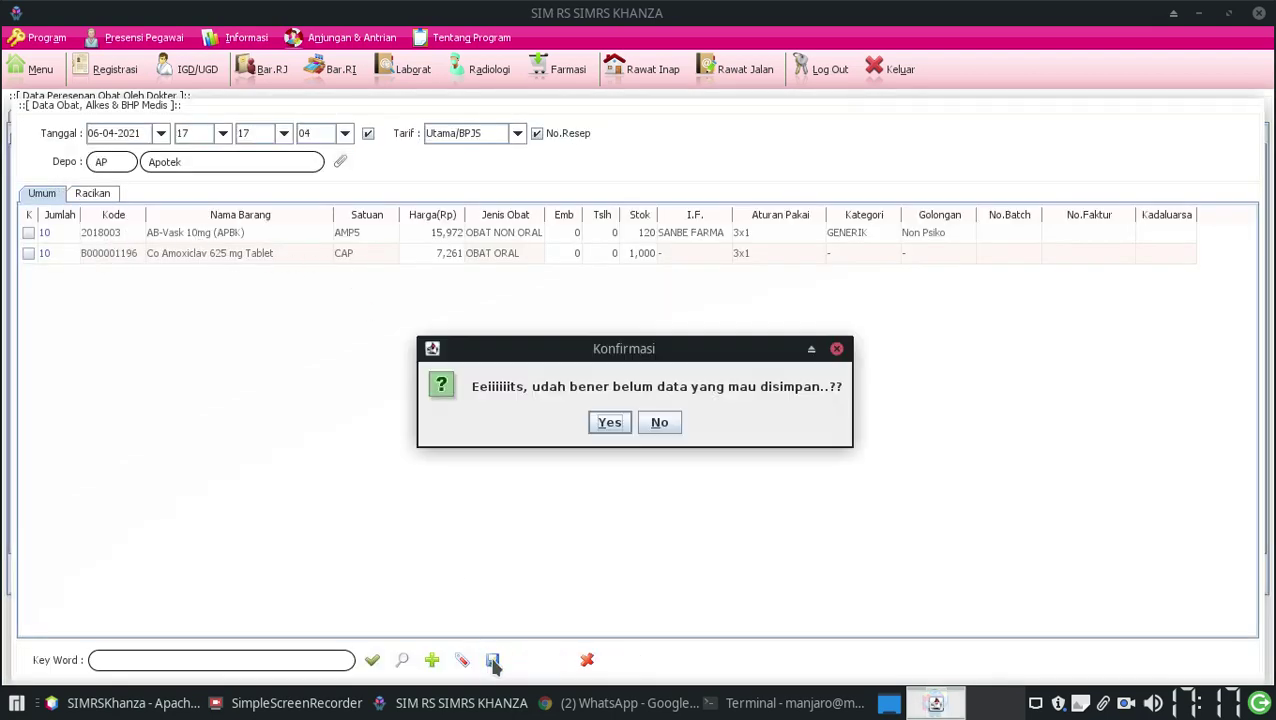
pyautogui.click(610, 423)
pyautogui.click(52, 262)
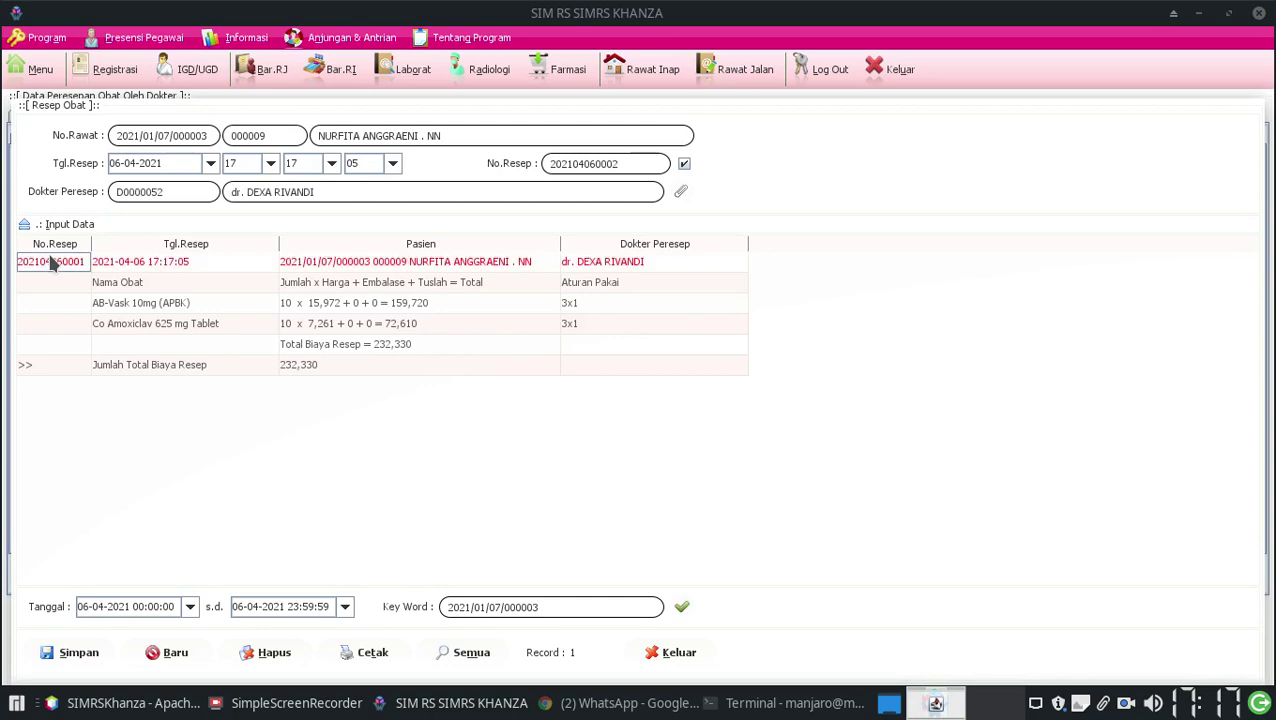
pyautogui.rightClick(52, 262)
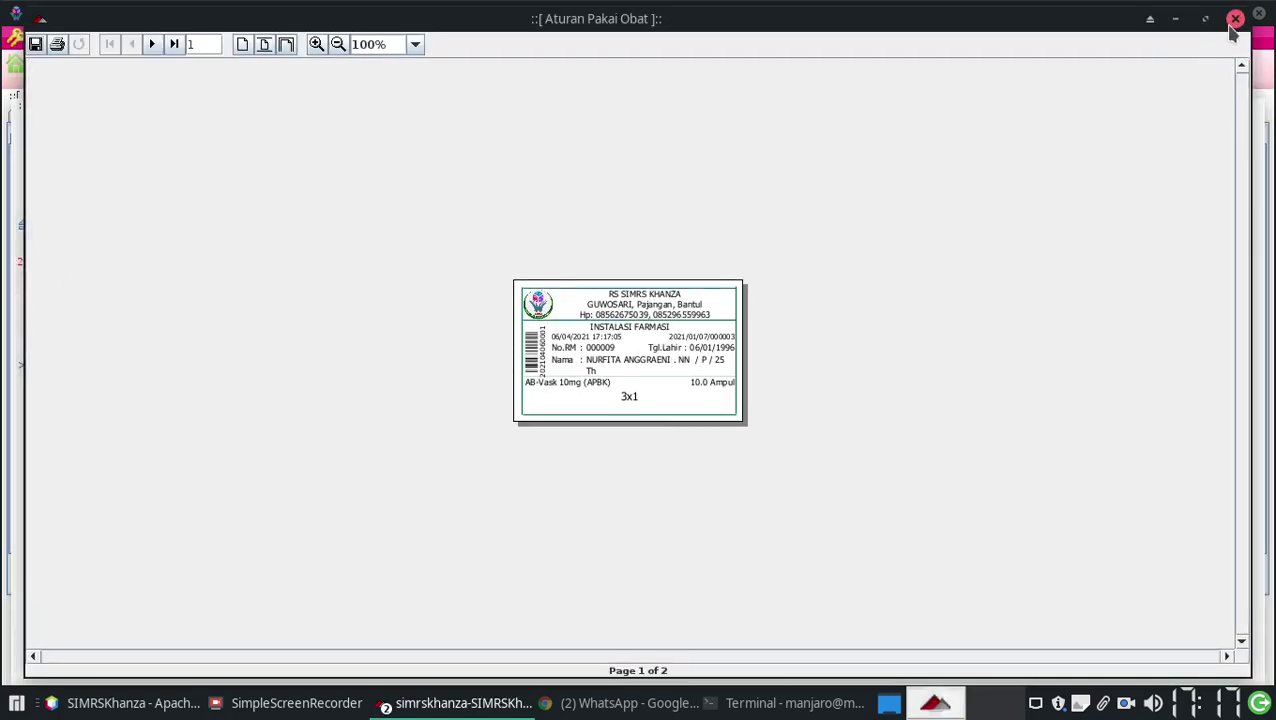
pyautogui.click(1235, 20)
pyautogui.click(681, 648)
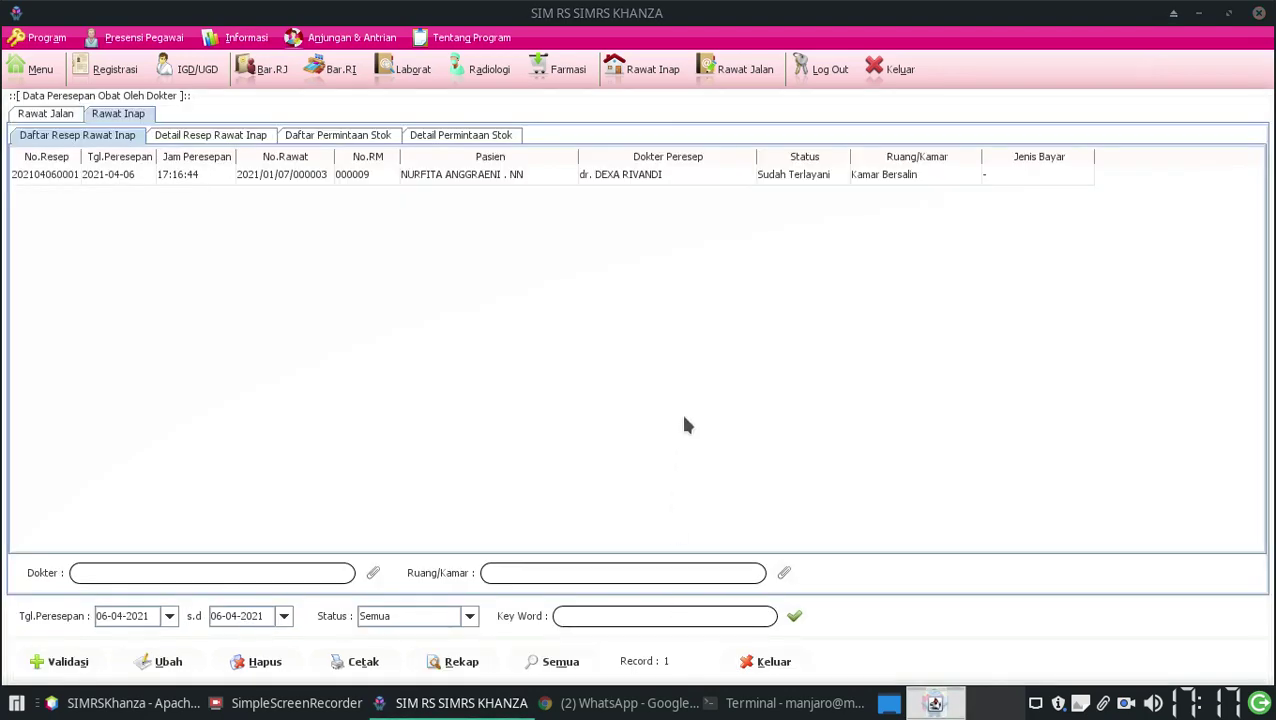
# Open the patient's Obat > Data Pemberian Obat/BHP record from the inpatient list
pyautogui.click(640, 72)
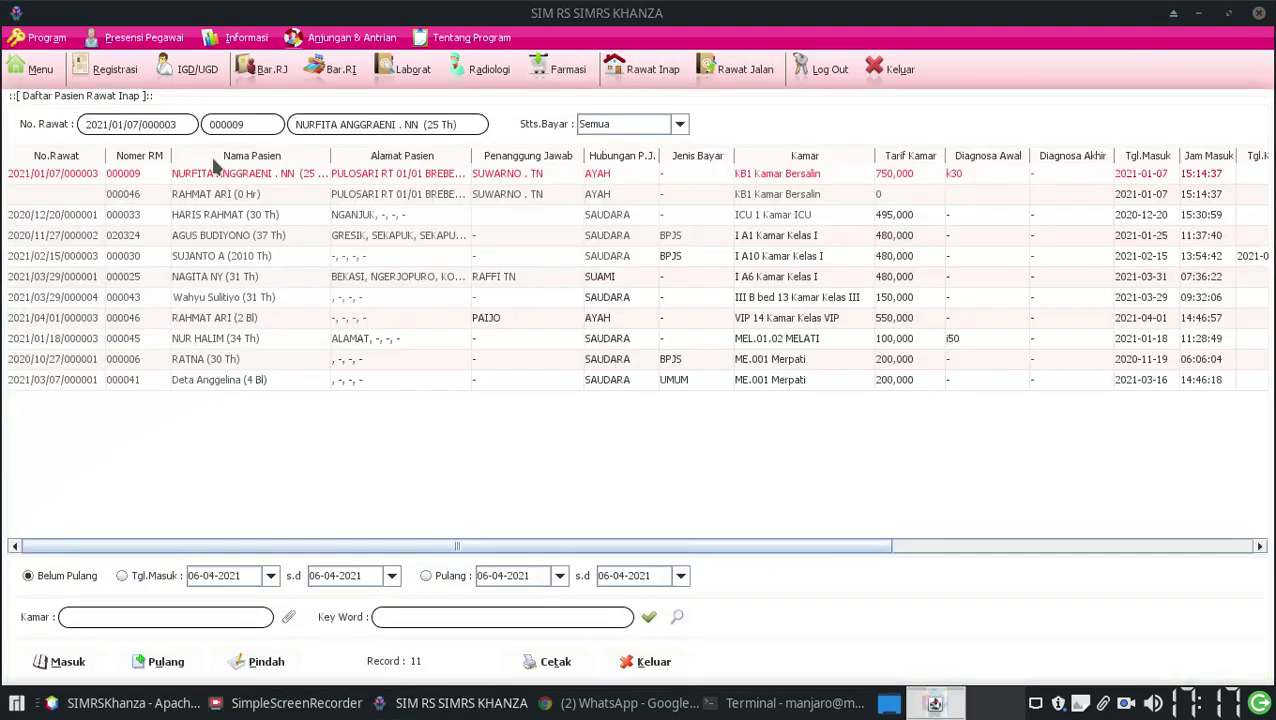
pyautogui.rightClick(131, 173)
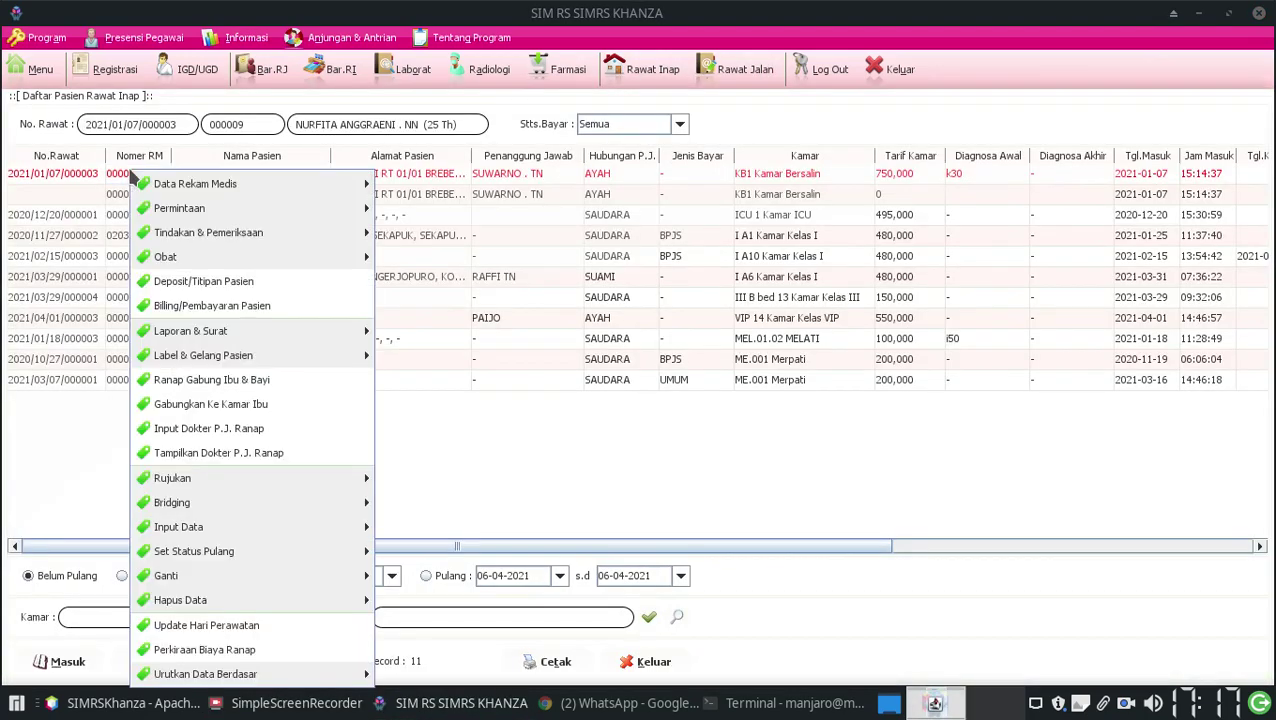
pyautogui.moveTo(164, 190)
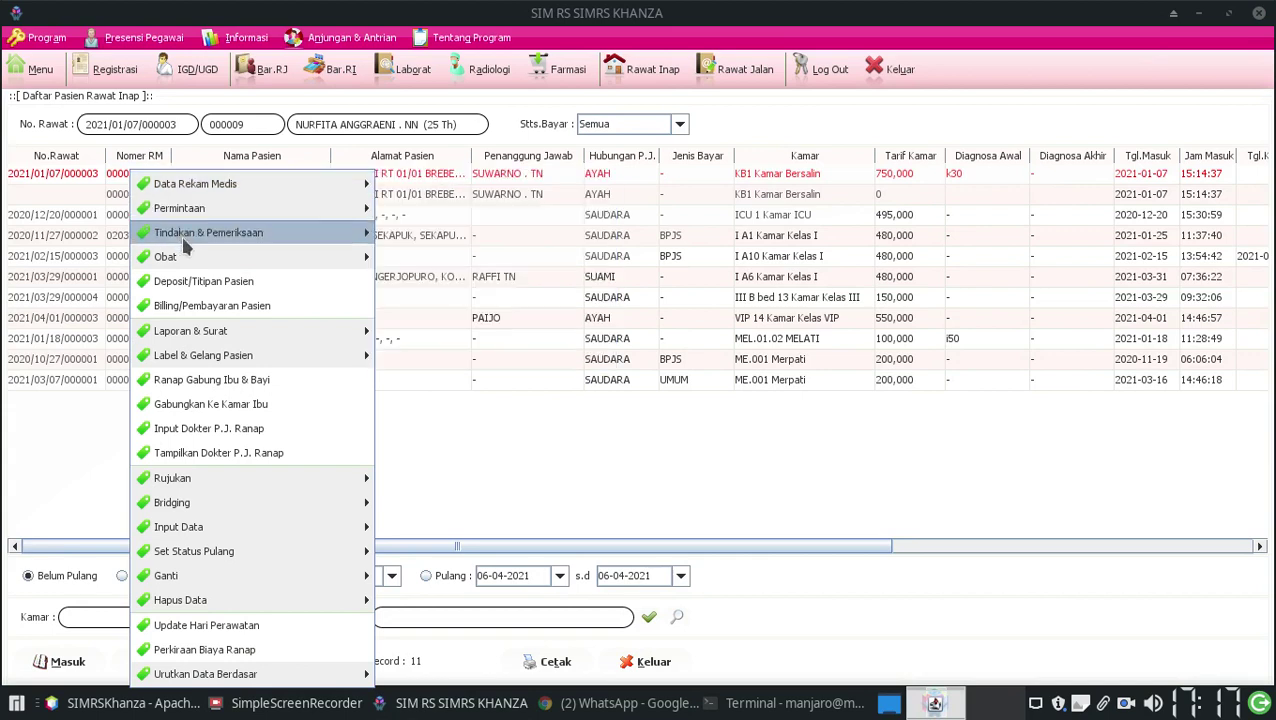
pyautogui.moveTo(170, 257)
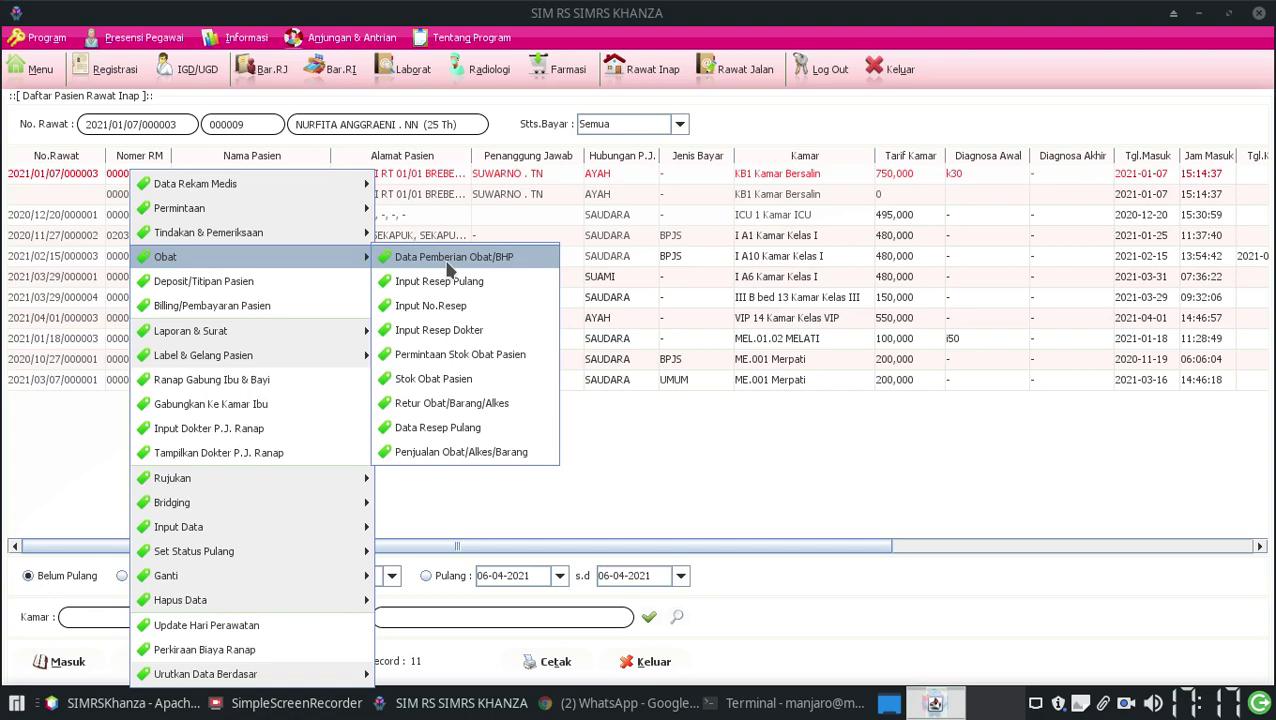
pyautogui.click(448, 262)
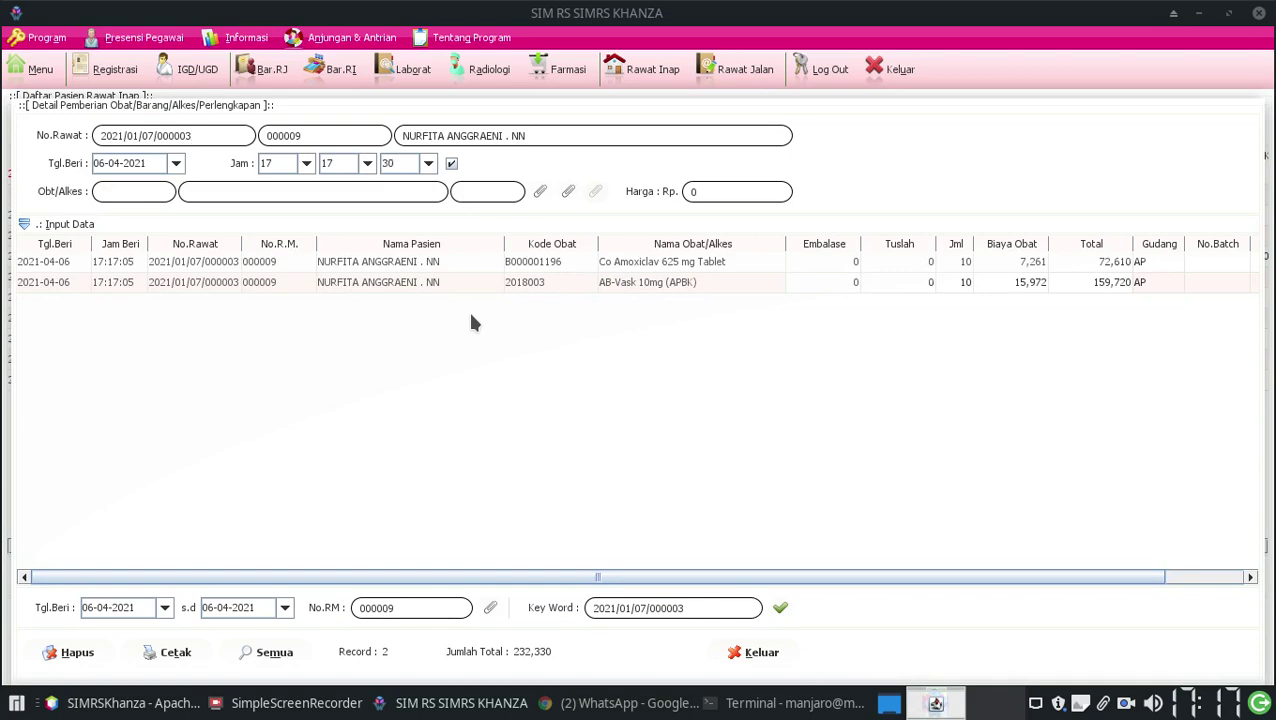
# Load the medicine picker with Depo set to ANGGREK, then close both windows
pyautogui.click(539, 194)
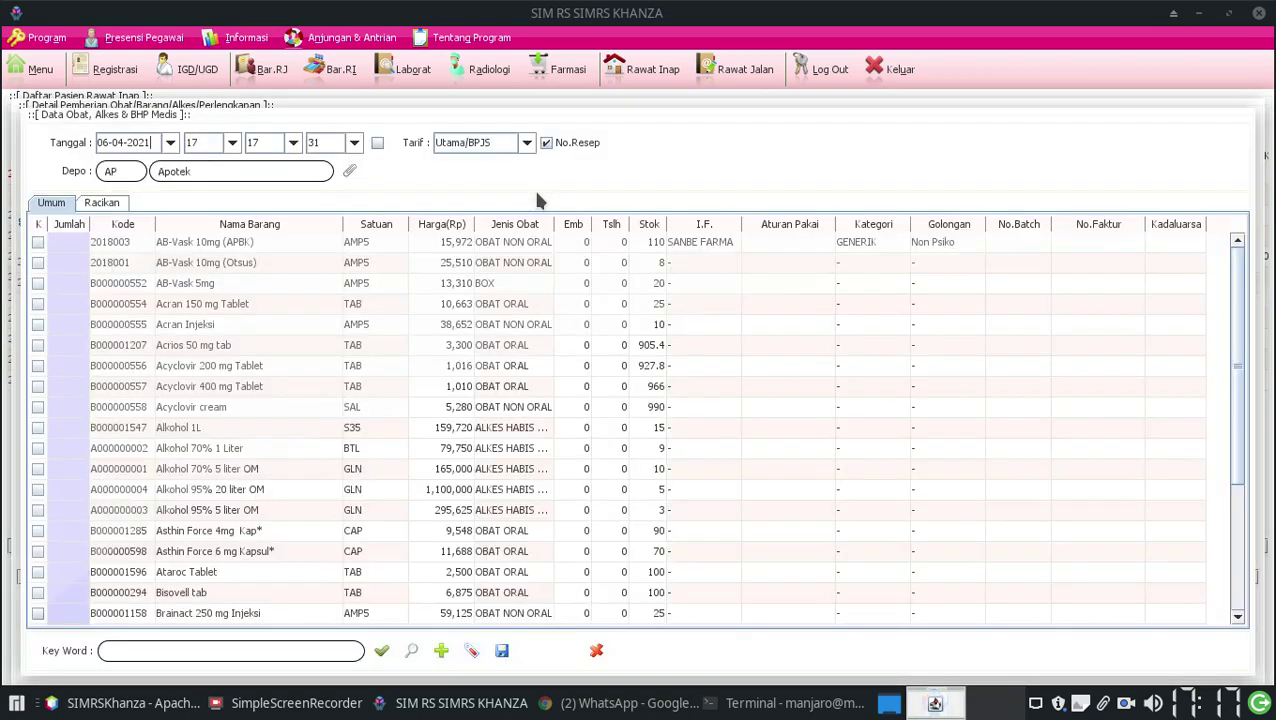
pyautogui.click(351, 174)
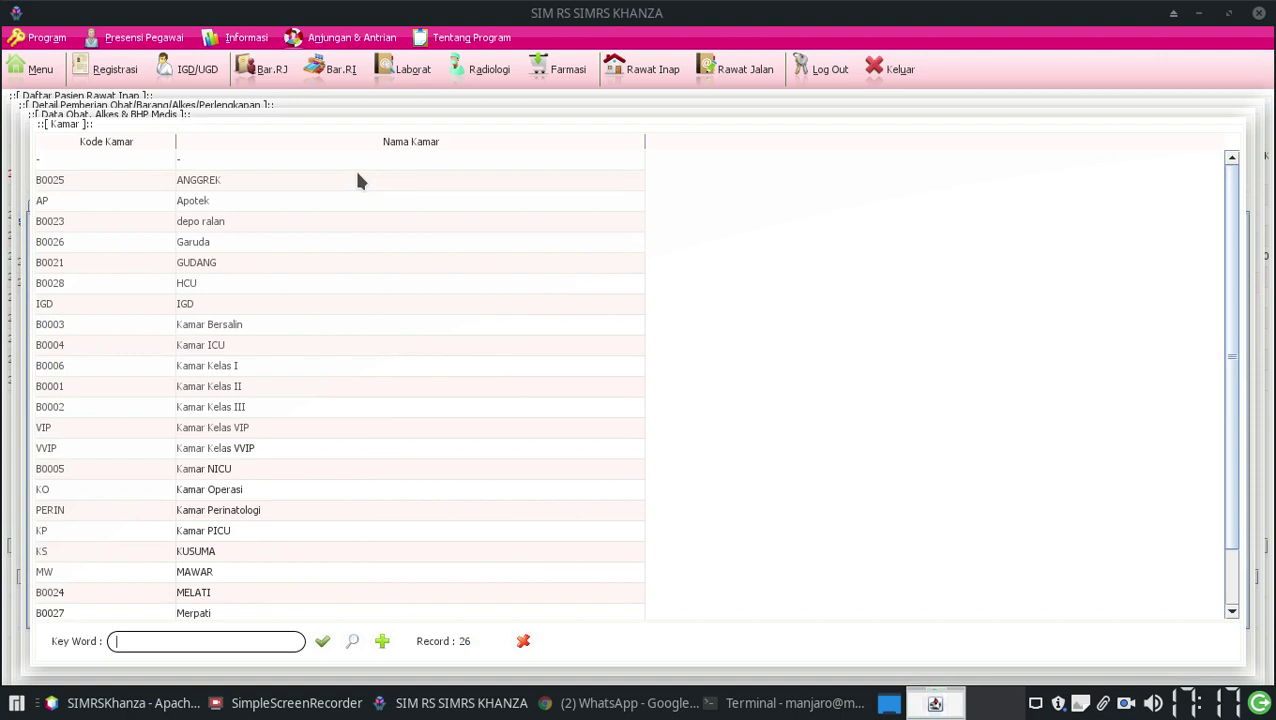
pyautogui.doubleClick(275, 185)
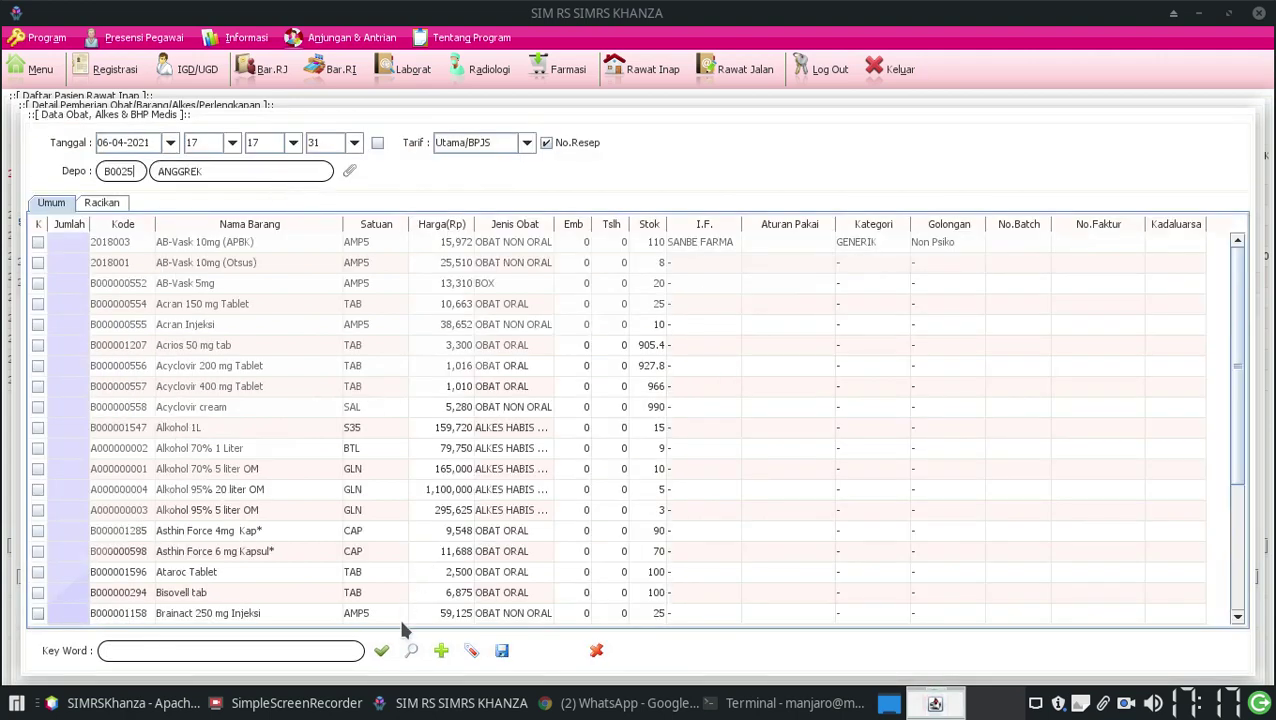
pyautogui.click(382, 650)
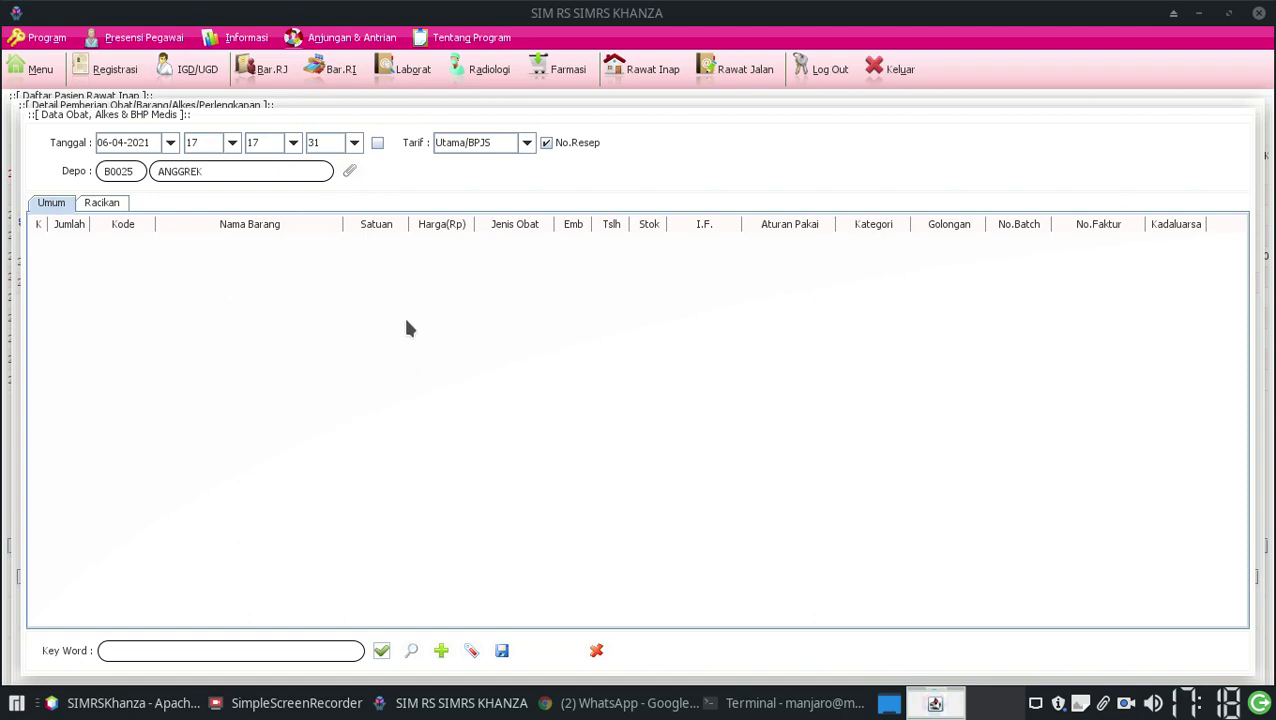
pyautogui.click(596, 650)
pyautogui.click(754, 652)
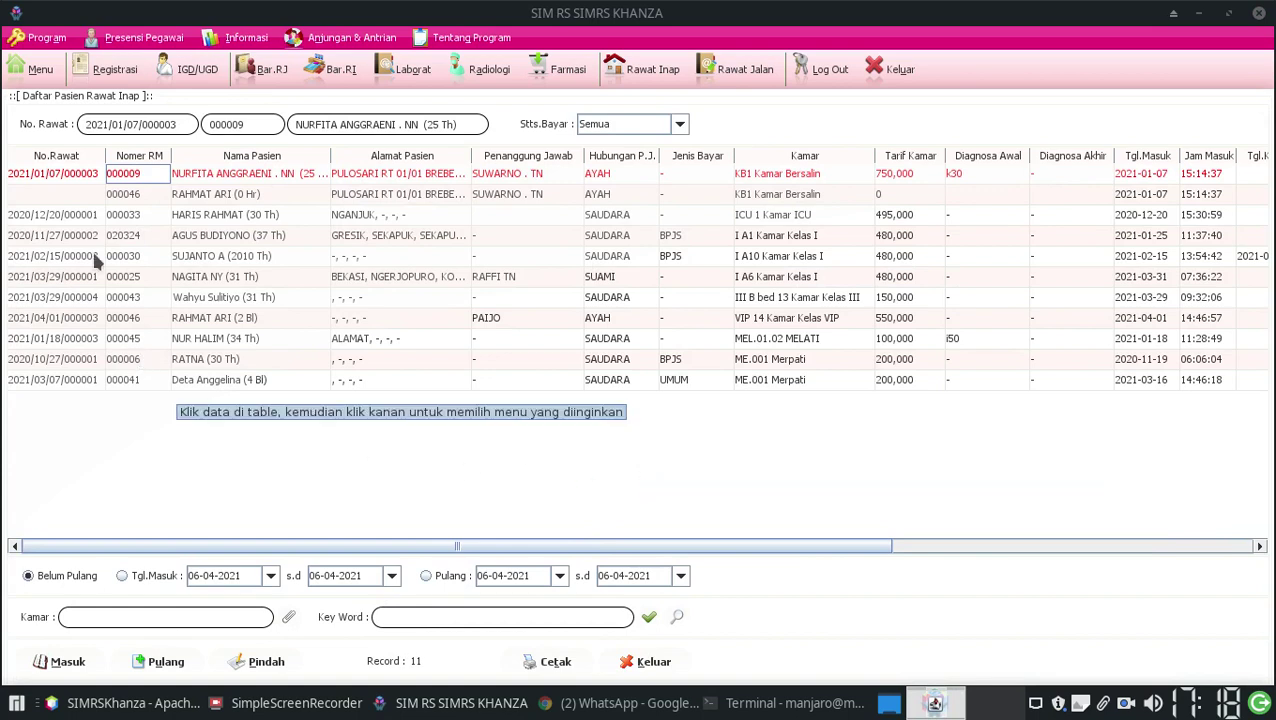
# Open the medicine stock request form for the admitted patient
pyautogui.click(82, 215)
pyautogui.click(104, 176)
pyautogui.rightClick(102, 178)
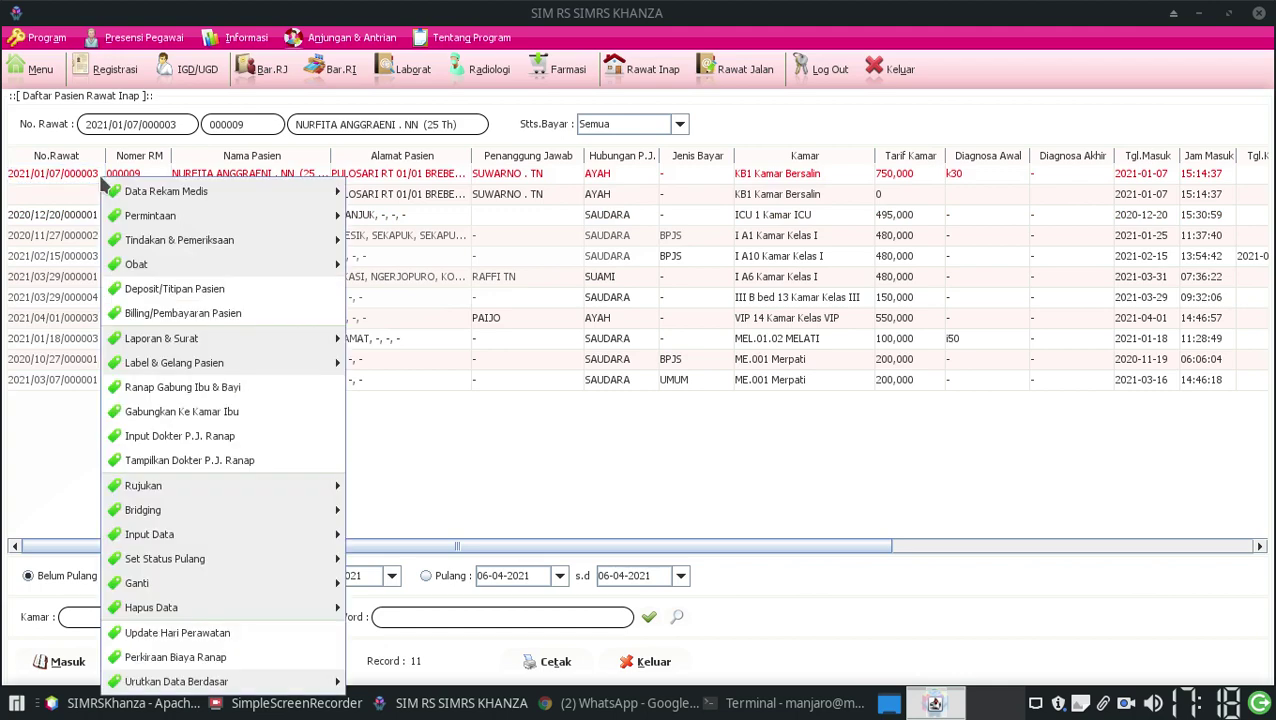
pyautogui.moveTo(178, 265)
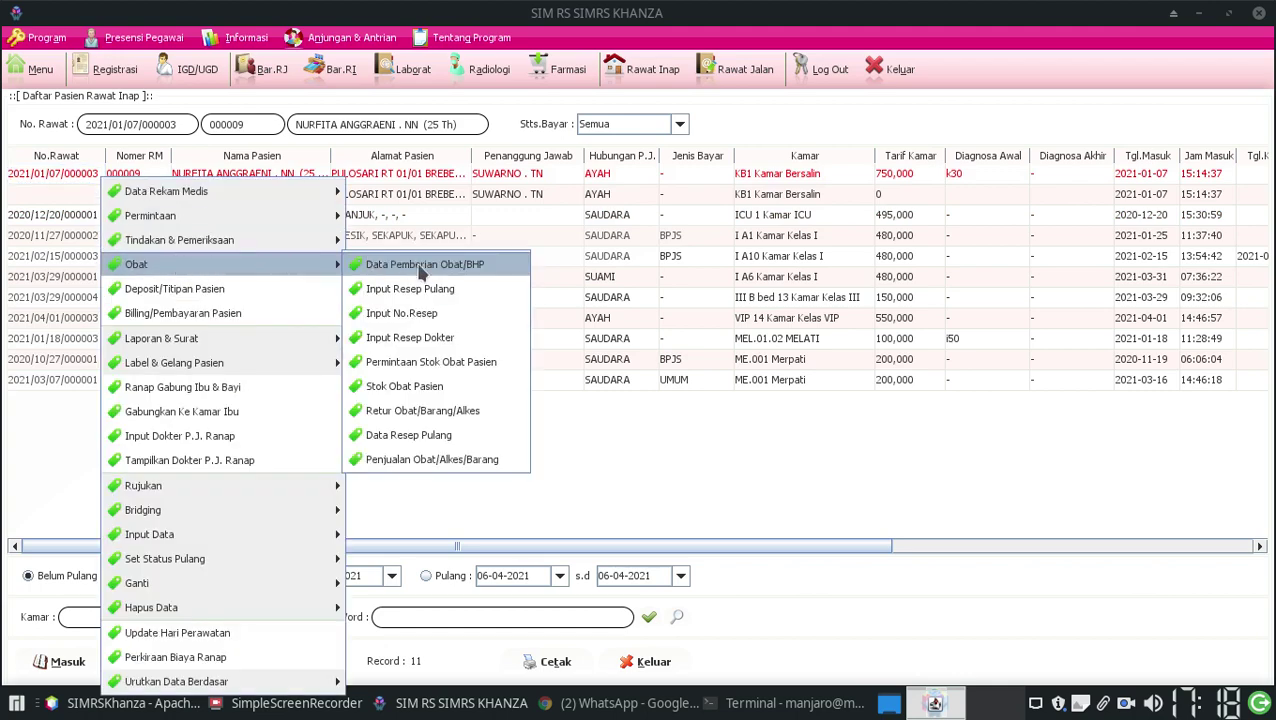
pyautogui.click(452, 367)
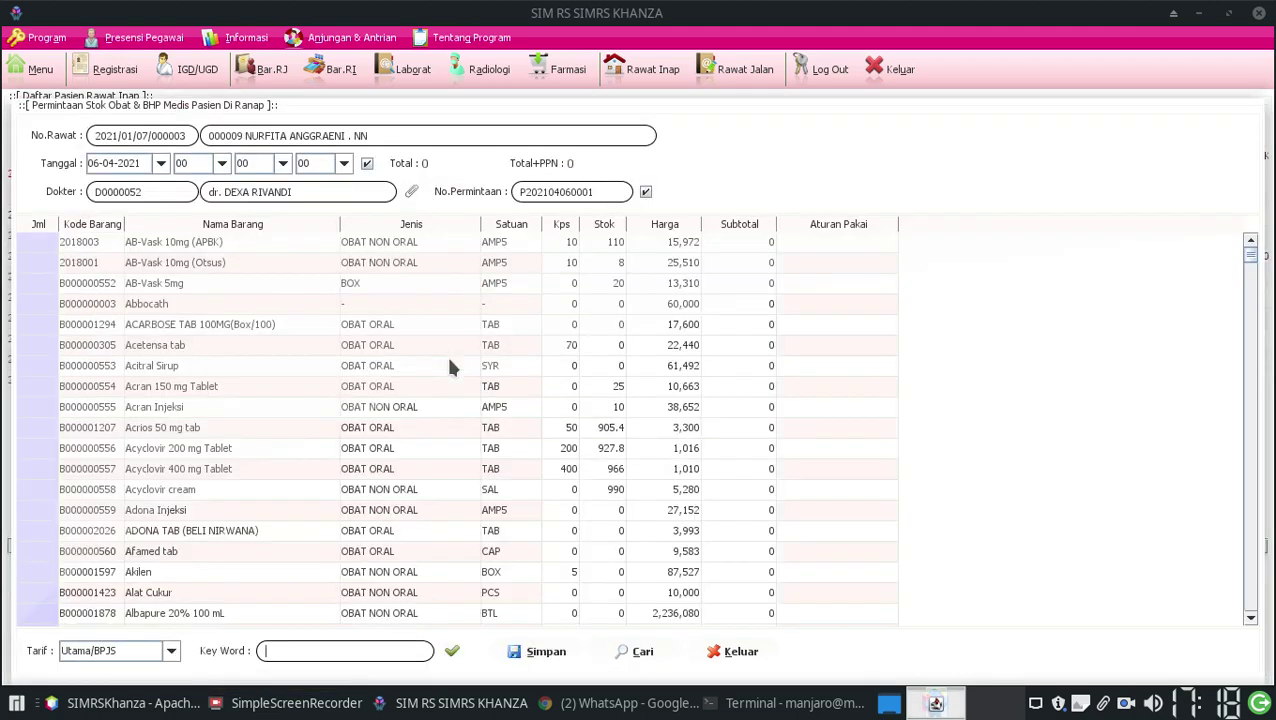
# Try quantities for ACARBOSE and Acetensa, dismissing the insufficient-stock warnings
pyautogui.click(37, 322)
pyautogui.press('Return')
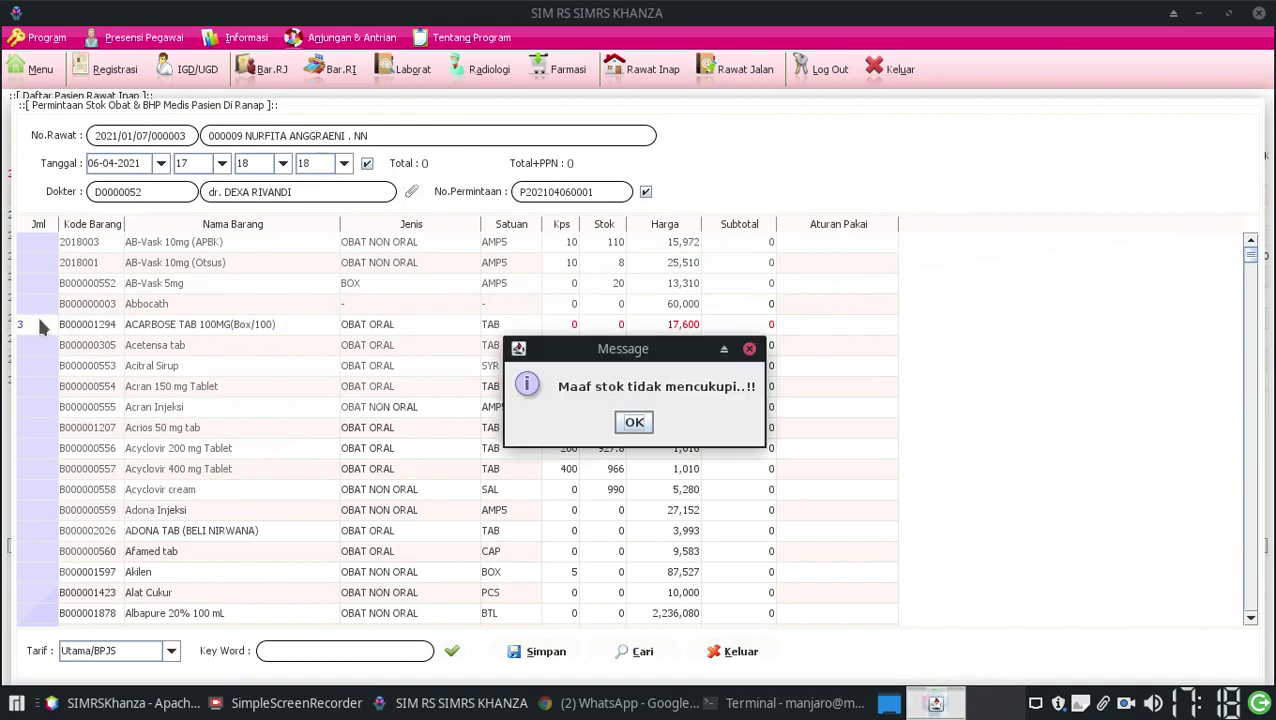
pyautogui.click(632, 424)
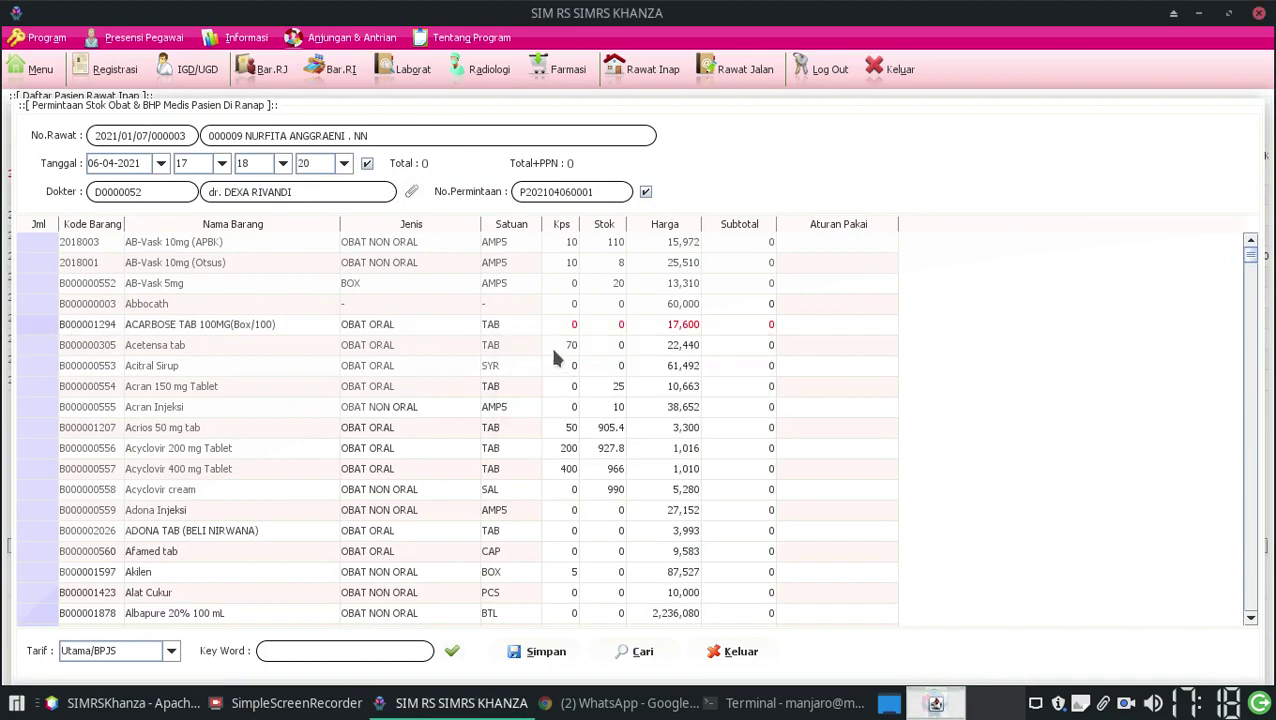
pyautogui.click(26, 348)
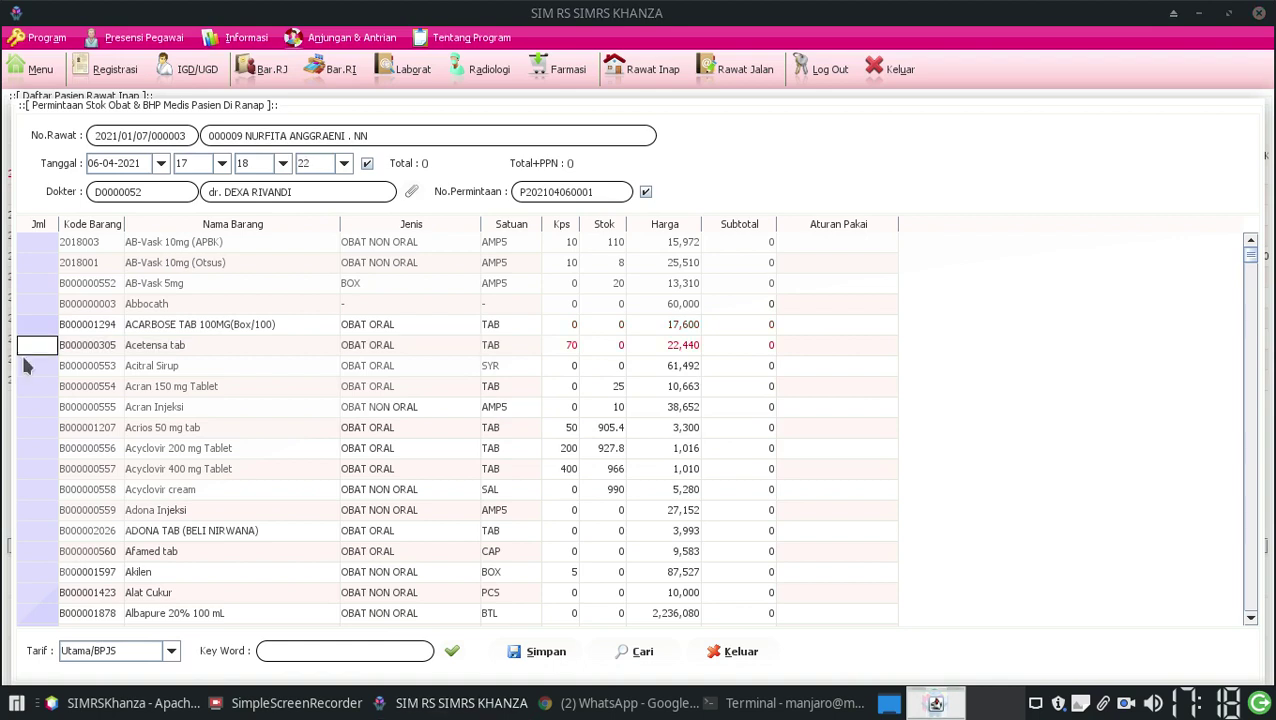
pyautogui.write('3')
pyautogui.press('Return')
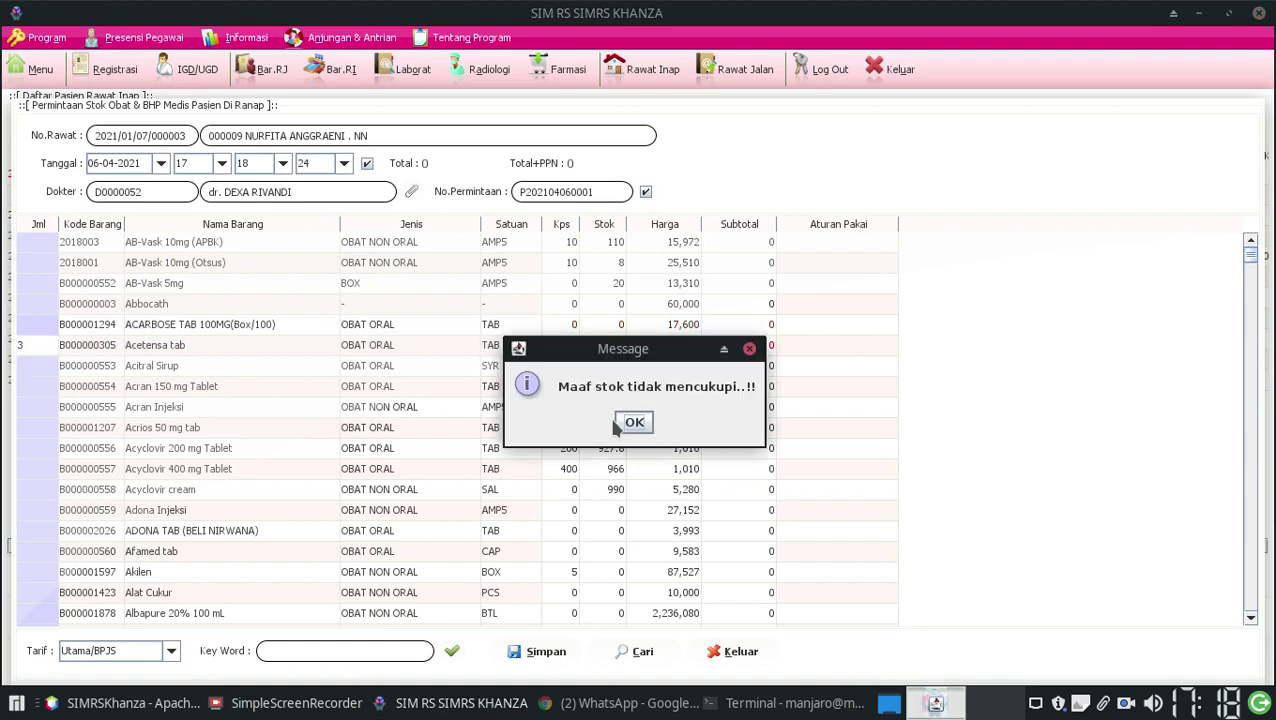
pyautogui.click(620, 424)
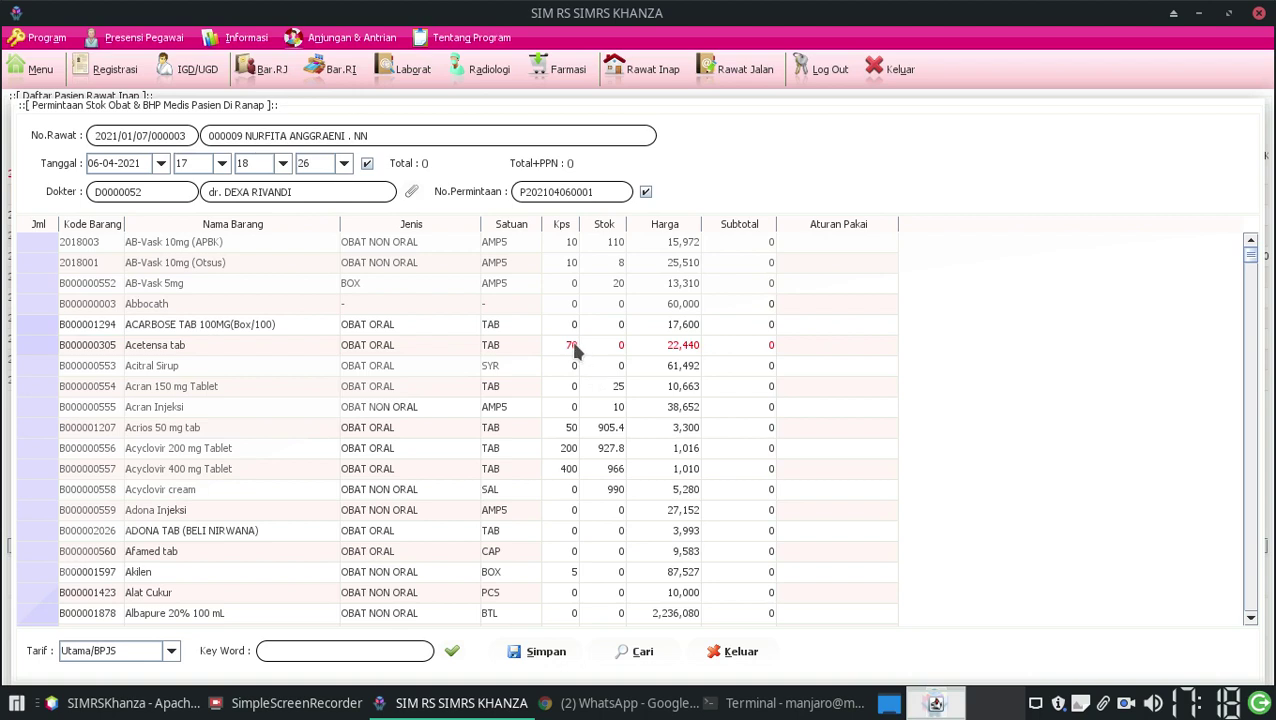
# Request 3 Acran 150 mg Tablet at 3x1 and save the stock request
pyautogui.click(618, 388)
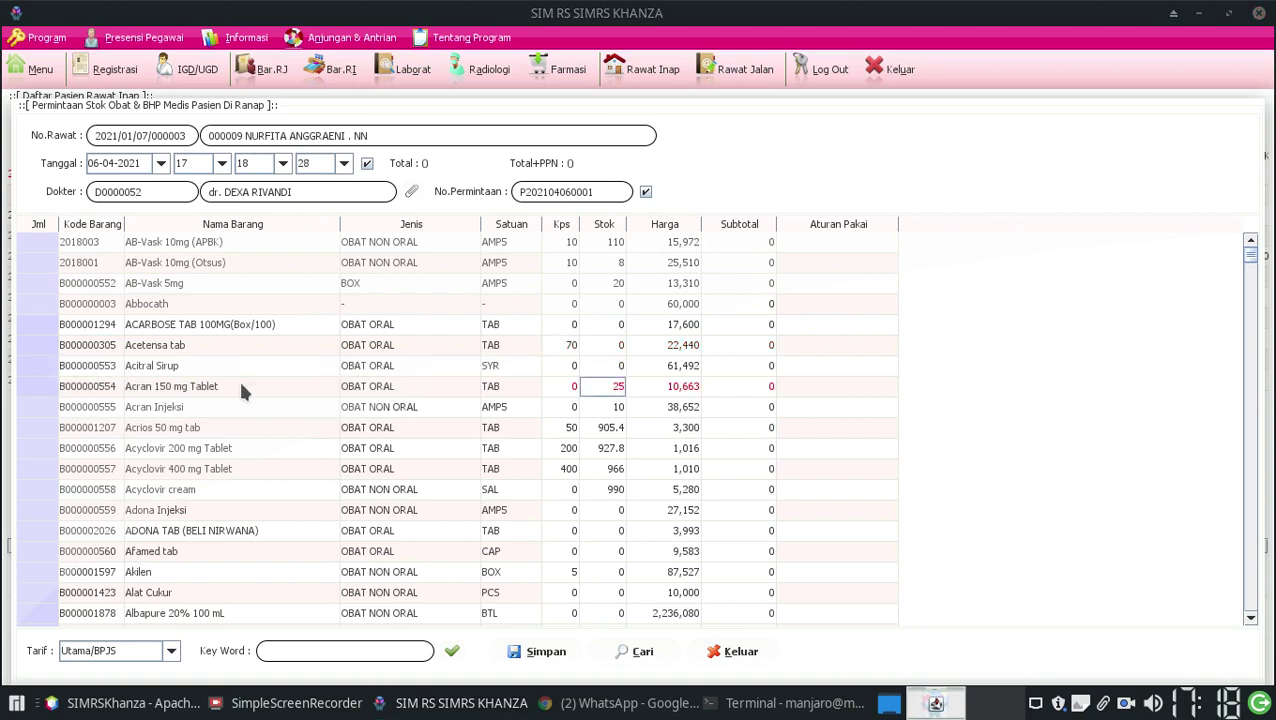
pyautogui.click(30, 386)
pyautogui.write('3')
pyautogui.press('Return')
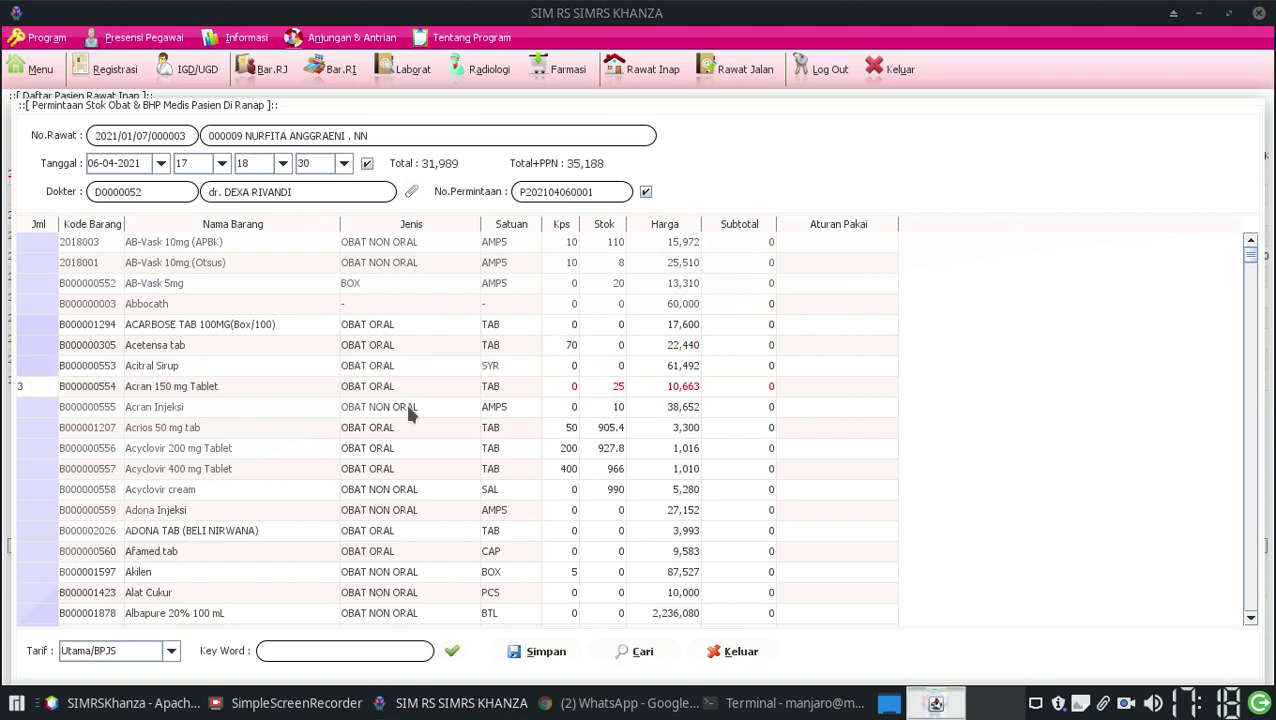
pyautogui.click(804, 388)
pyautogui.write('3x1')
pyautogui.press('Return')
pyautogui.click(518, 660)
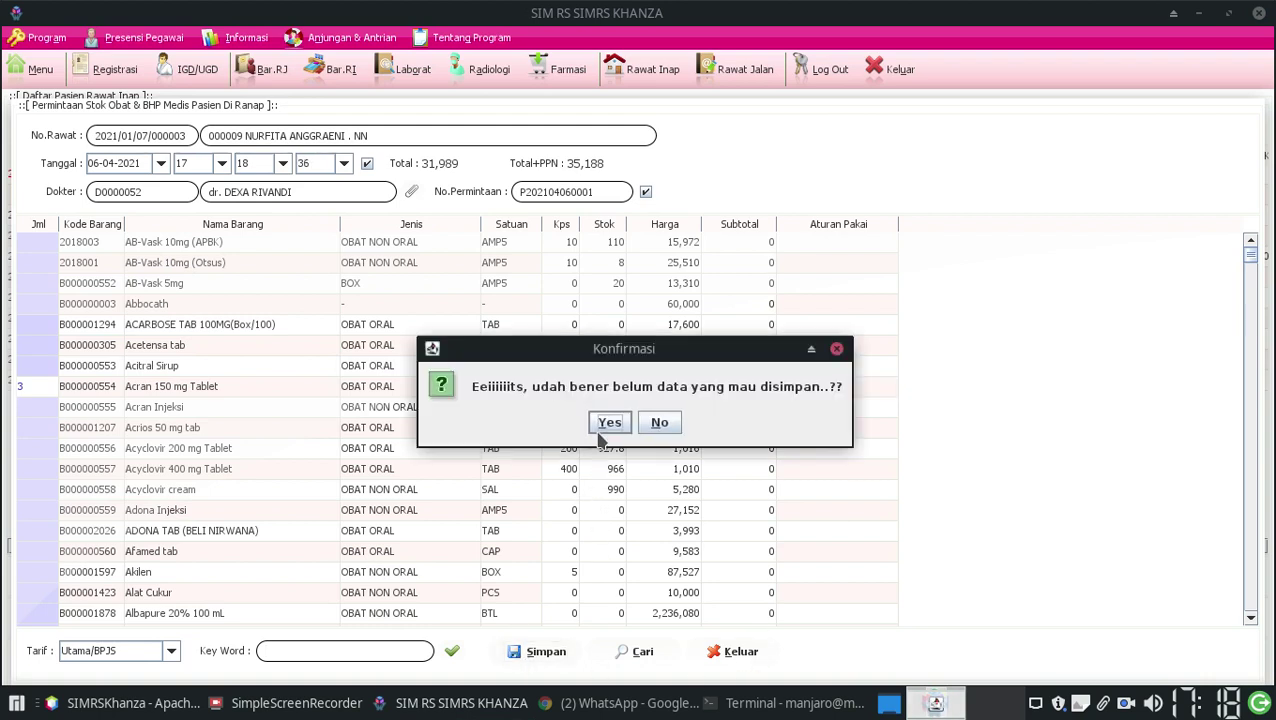
pyautogui.click(605, 428)
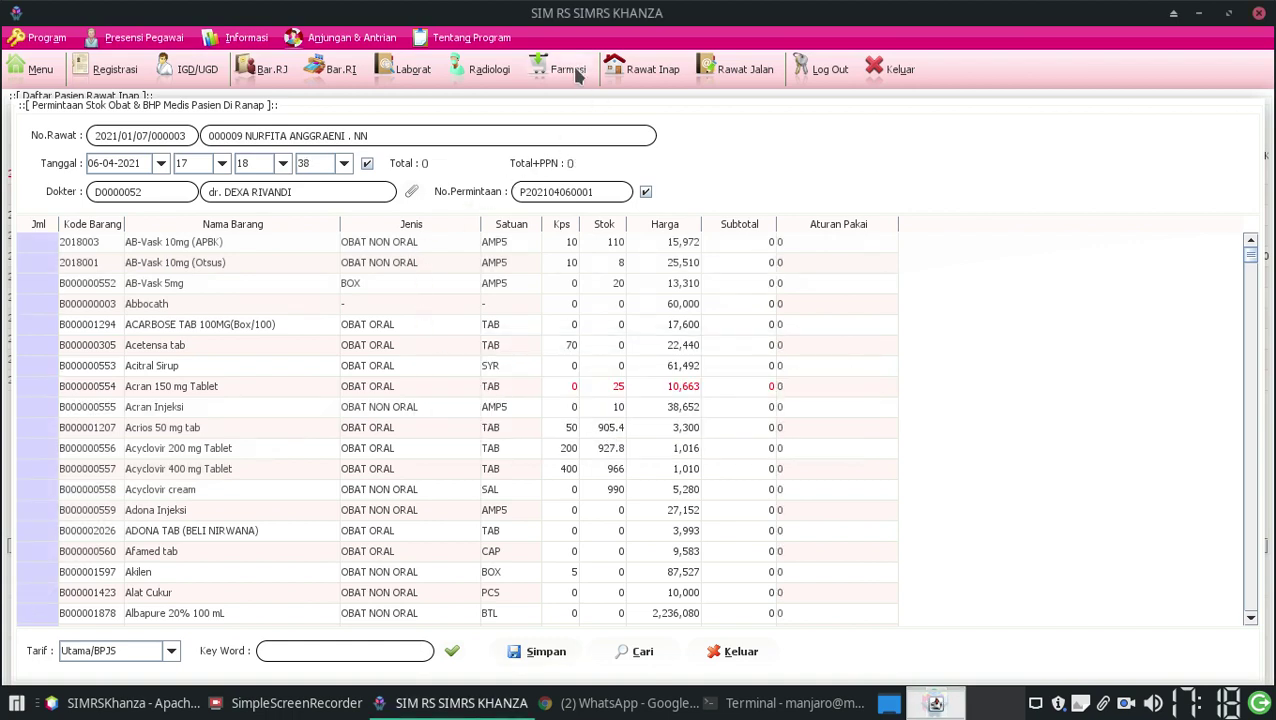
pyautogui.click(577, 77)
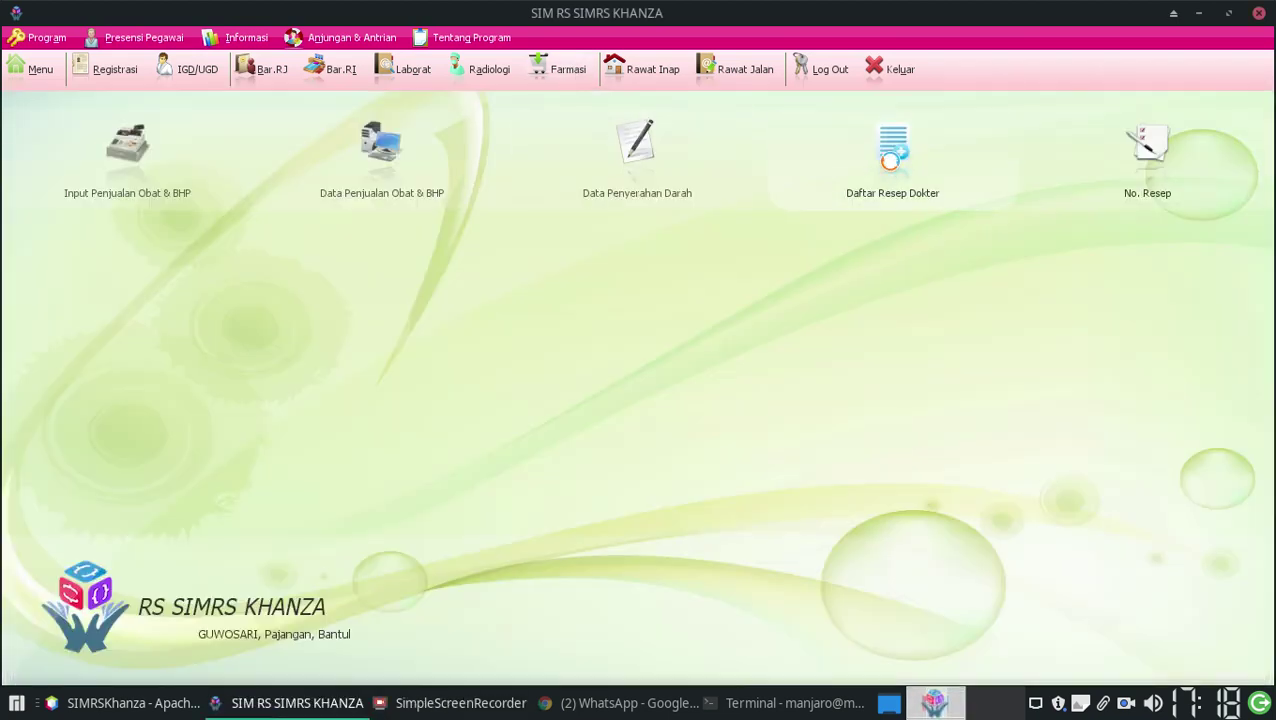
# Open the patient's pending request under Rawat Inap > Daftar Permintaan Stok
pyautogui.click(892, 155)
pyautogui.click(138, 116)
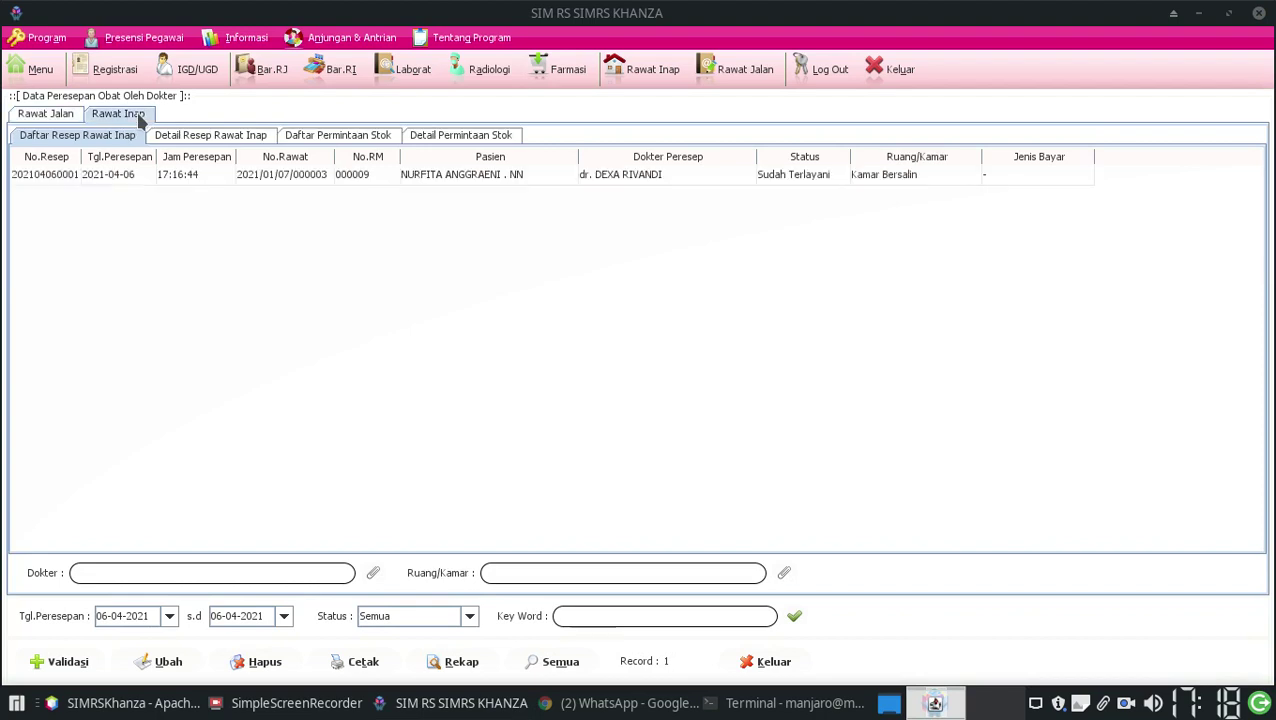
pyautogui.click(335, 135)
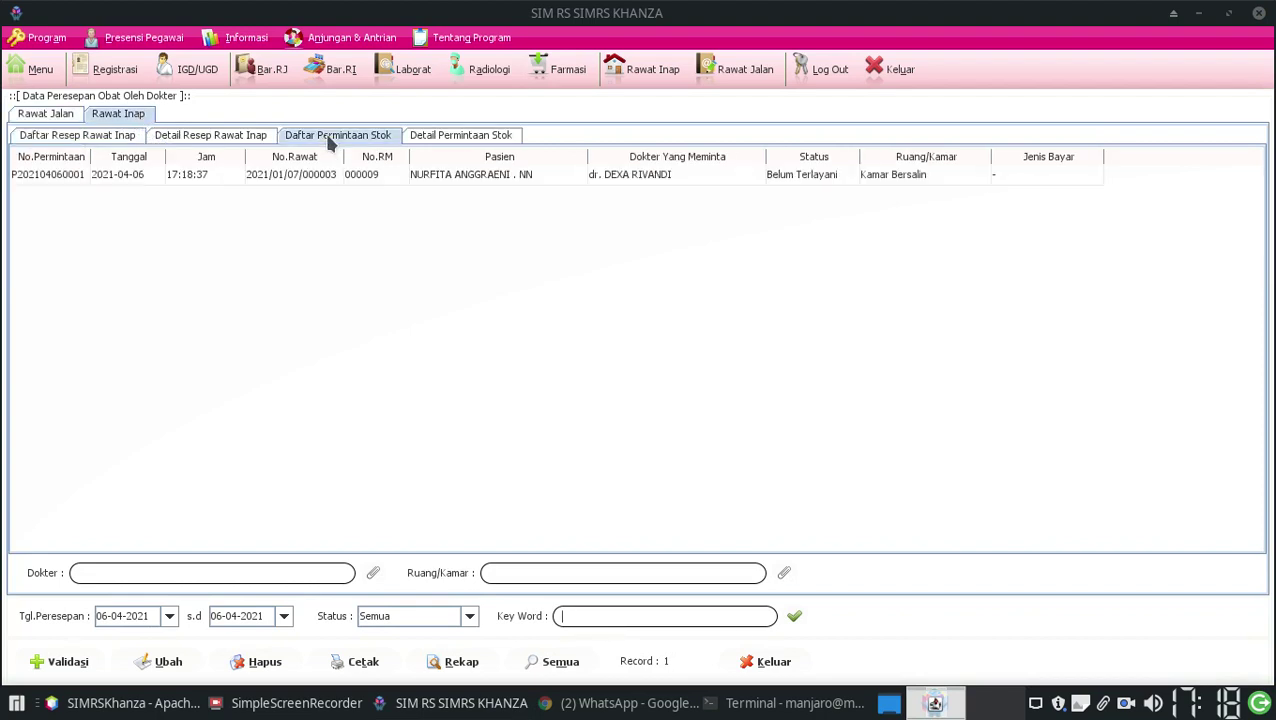
pyautogui.doubleClick(458, 177)
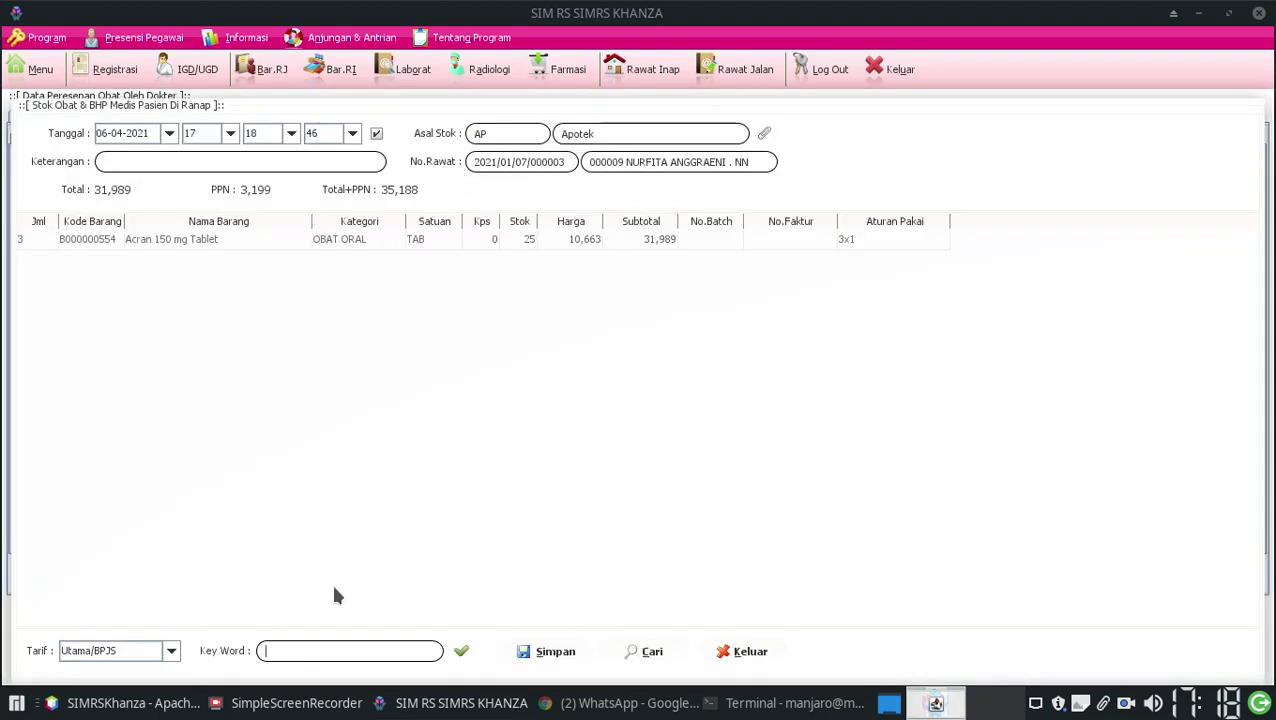
pyautogui.click(528, 650)
pyautogui.click(635, 373)
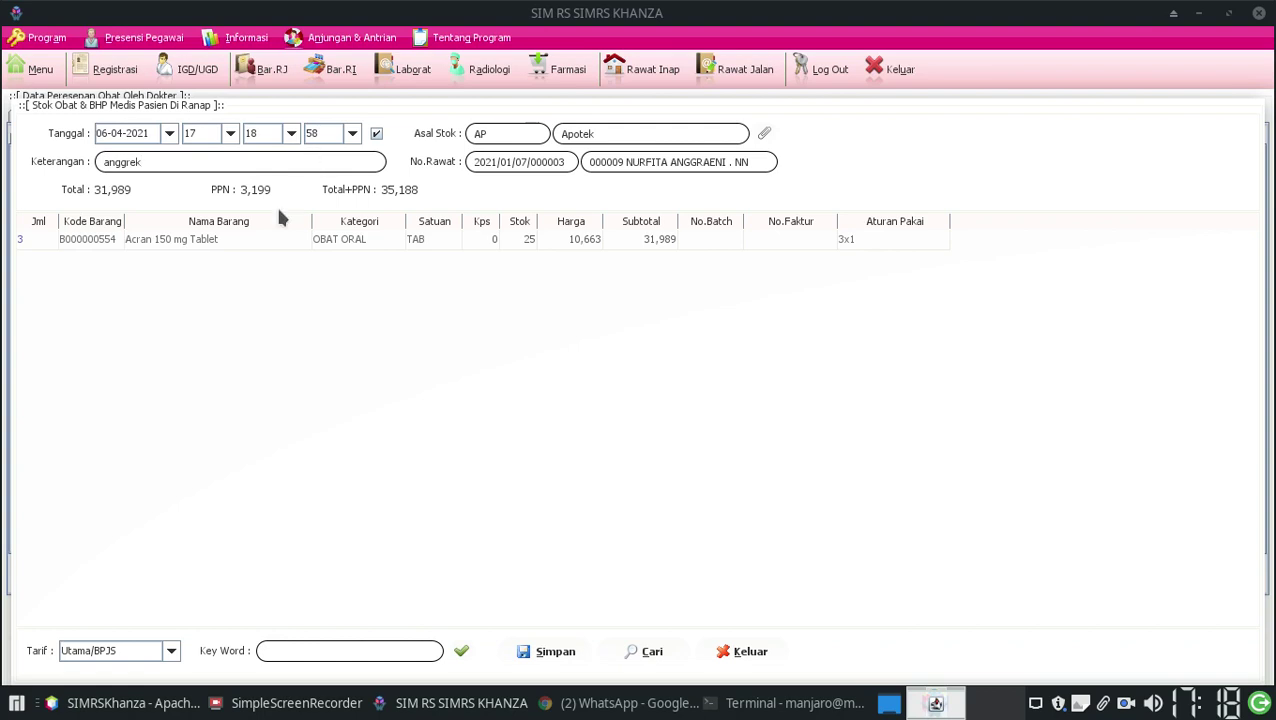
# Validate the stock request with note 'anggrek' (total 35,188) and return to inpatients
pyautogui.click(541, 655)
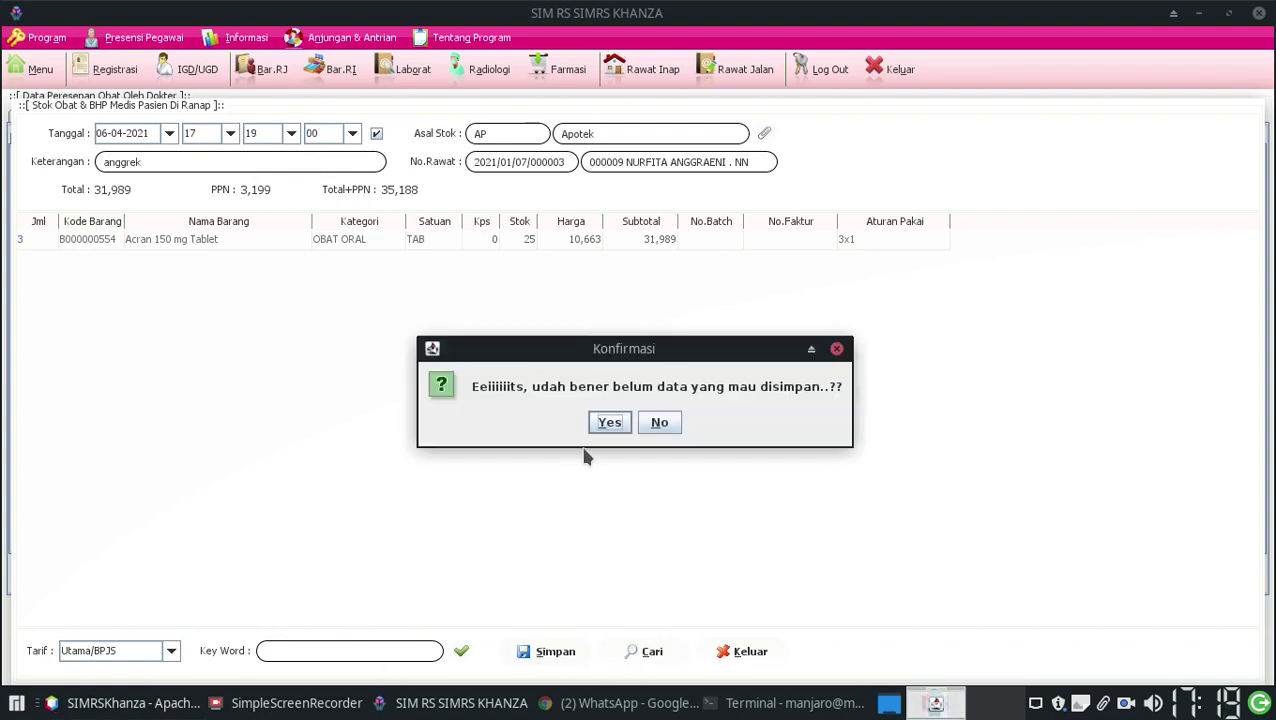
pyautogui.click(620, 424)
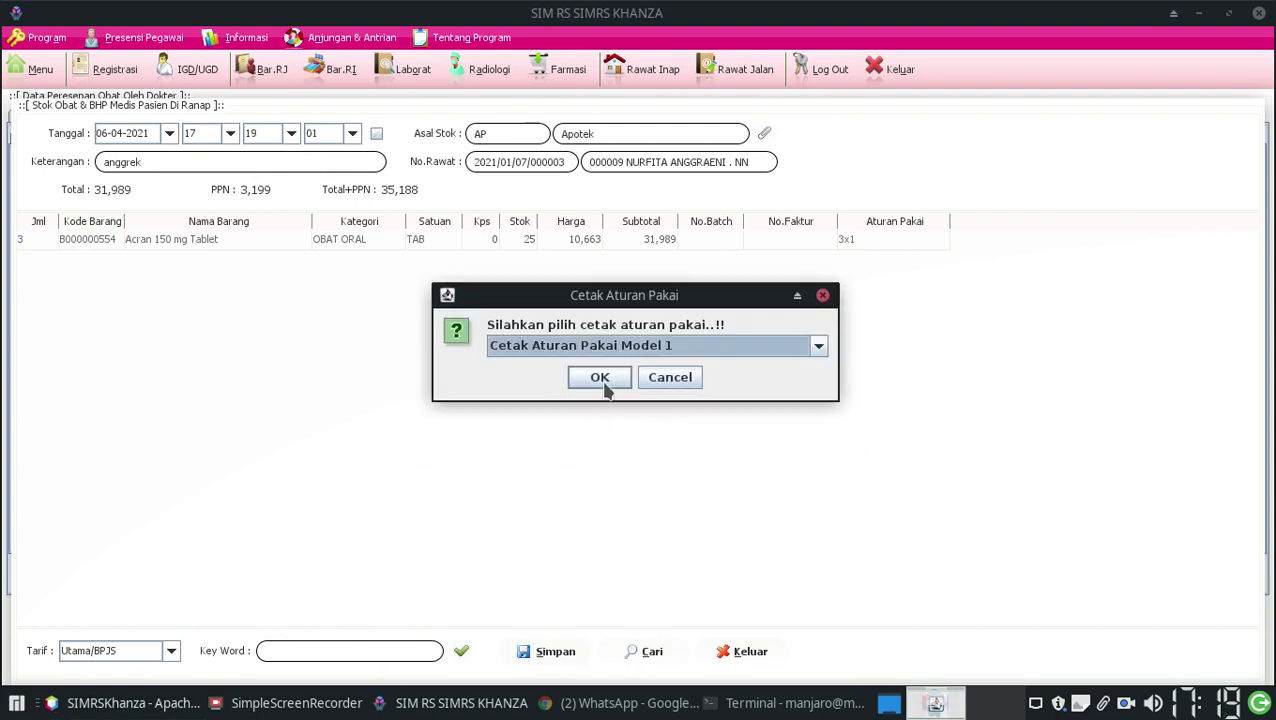
pyautogui.click(603, 383)
pyautogui.click(1236, 19)
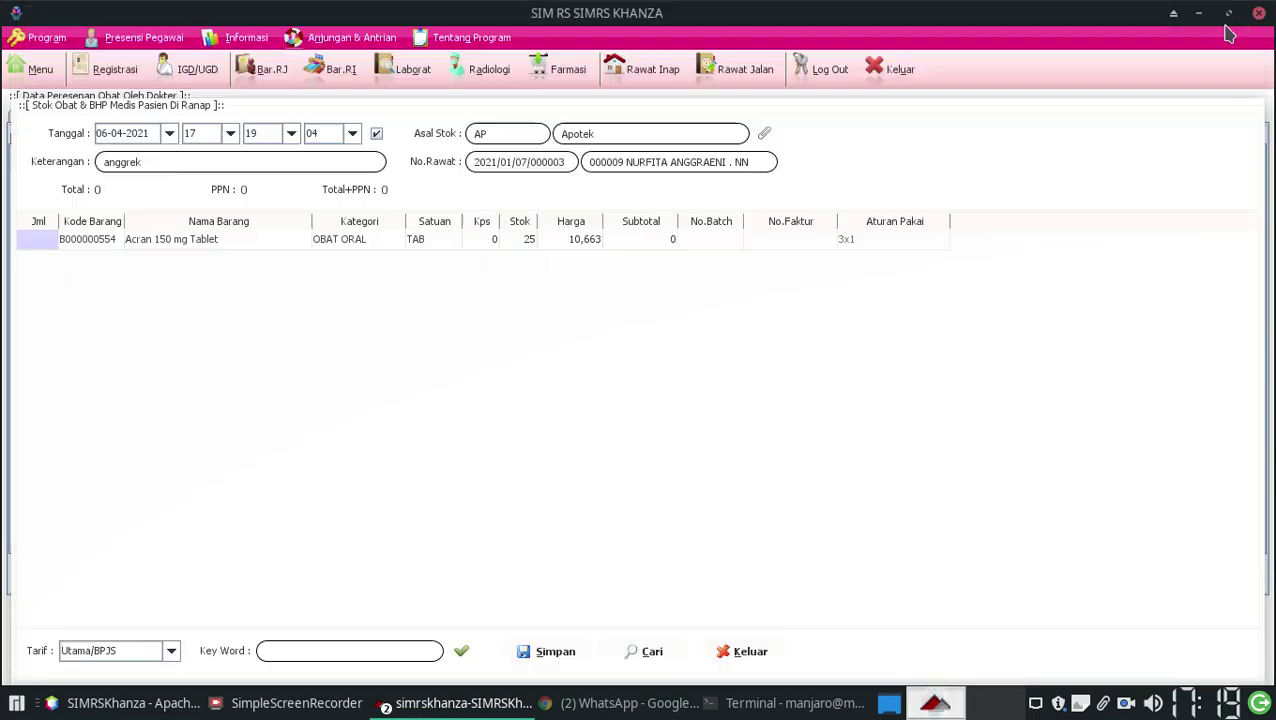
pyautogui.click(757, 656)
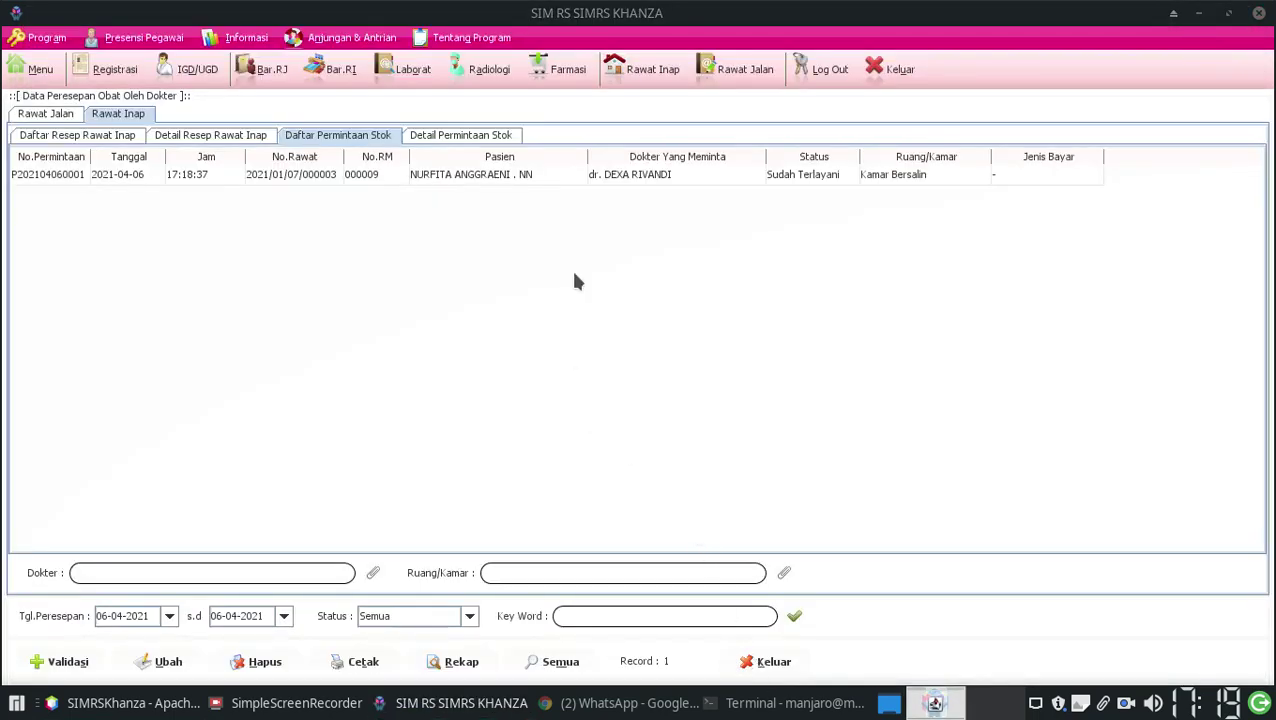
pyautogui.click(645, 69)
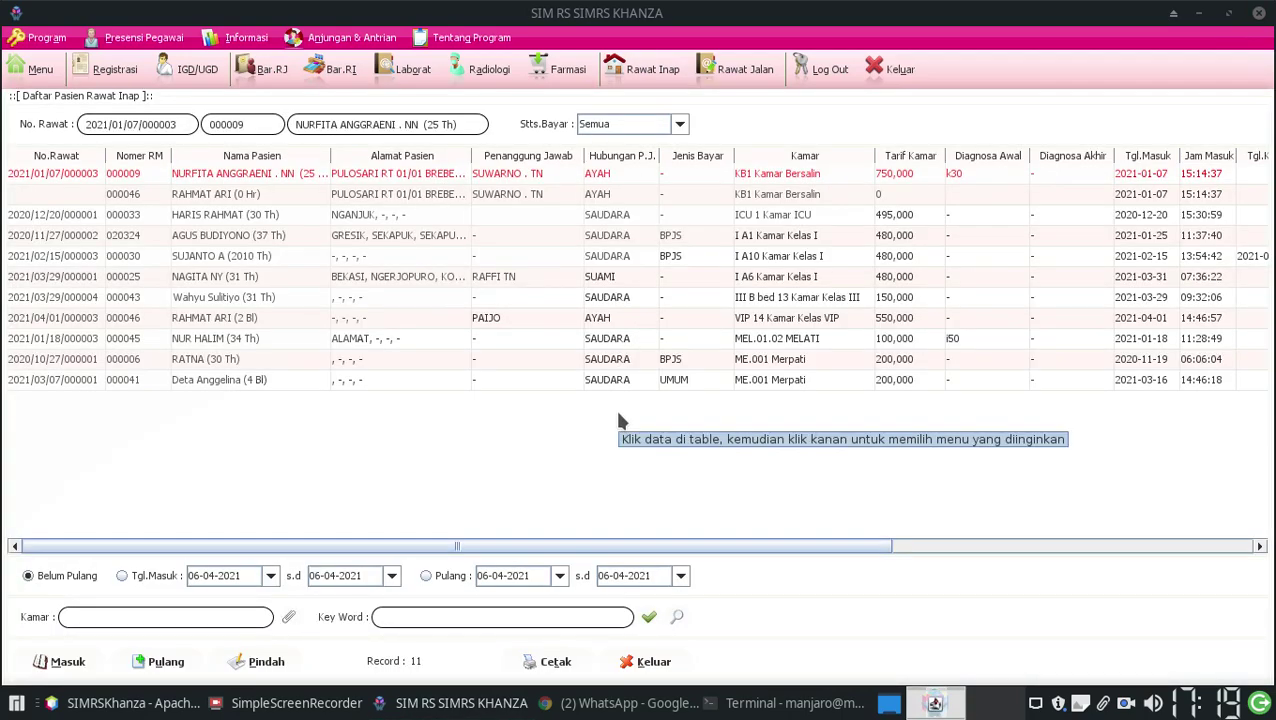
# Open Obat > Data Pemberian Obat/BHP for the first inpatient
pyautogui.click(36, 173)
pyautogui.rightClick(95, 175)
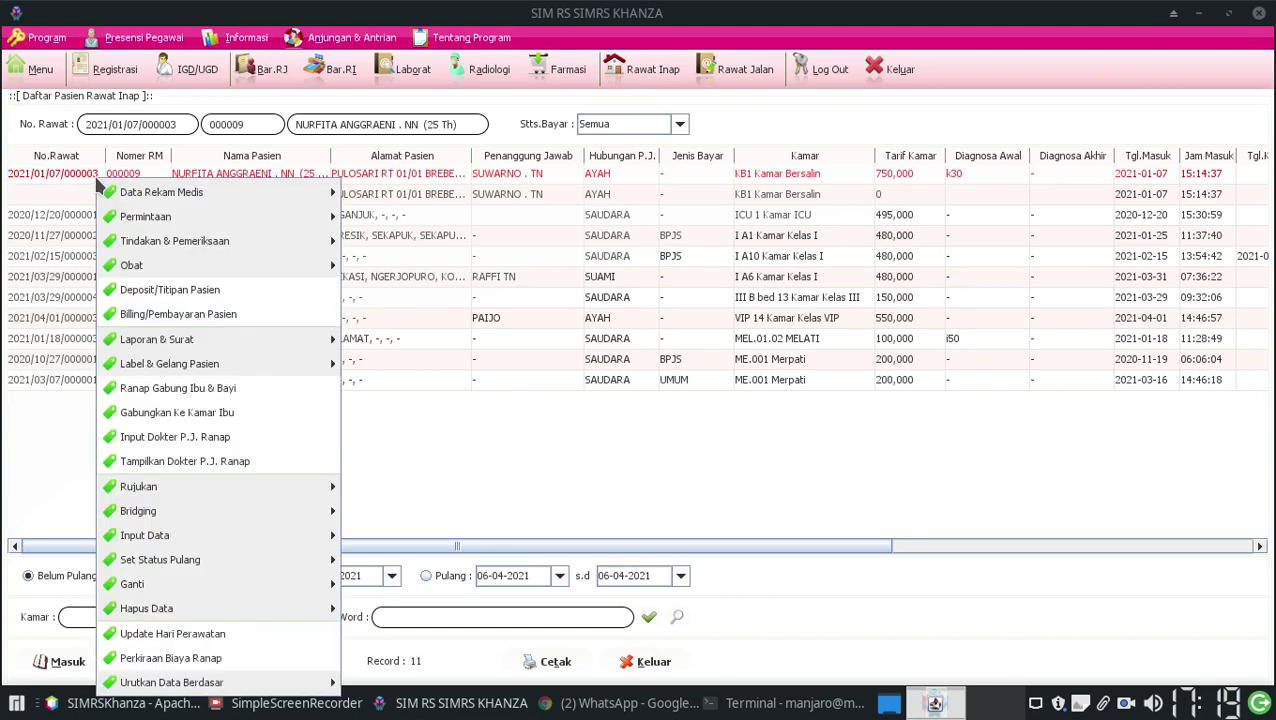
pyautogui.click(72, 180)
pyautogui.rightClick(72, 180)
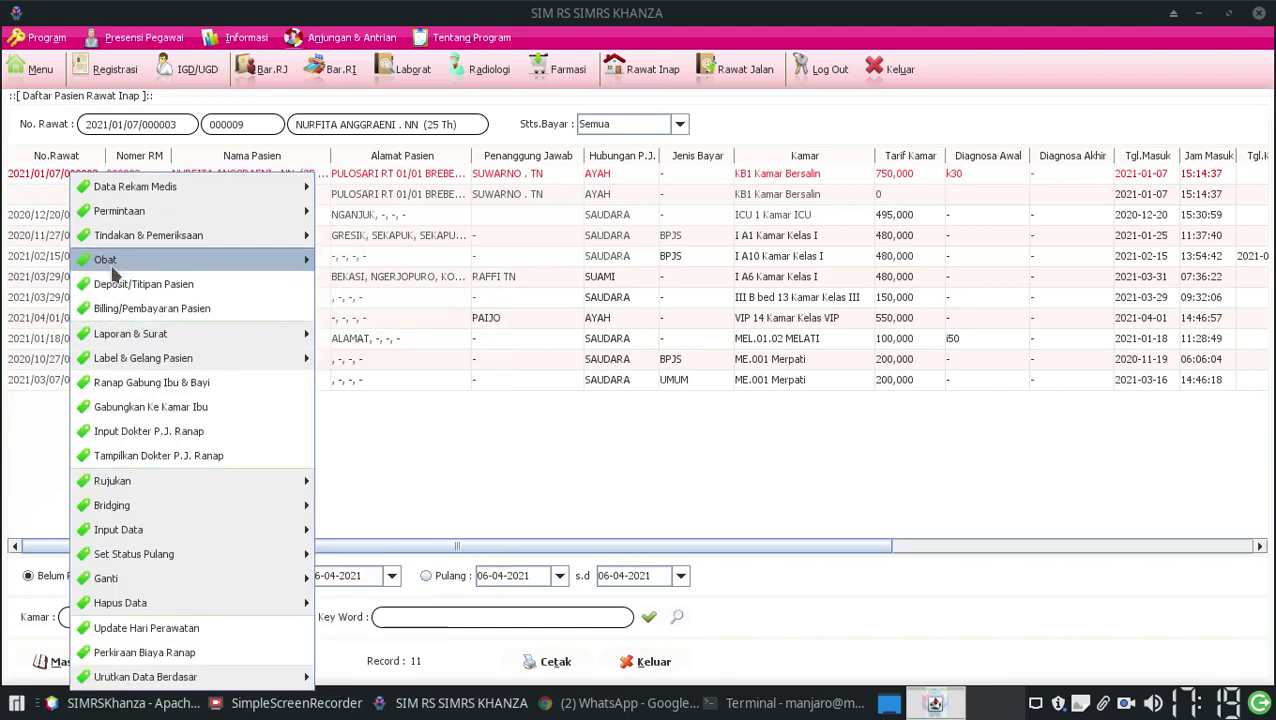
pyautogui.moveTo(183, 240)
pyautogui.moveTo(218, 262)
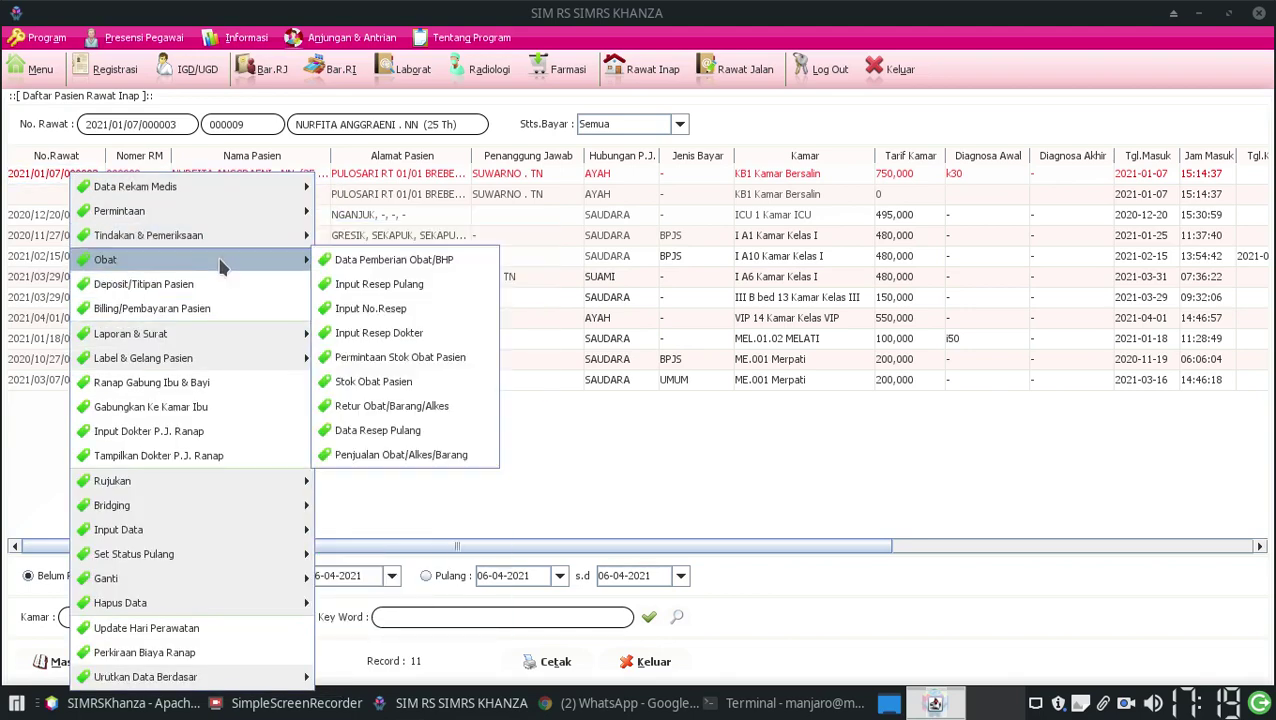
pyautogui.click(352, 264)
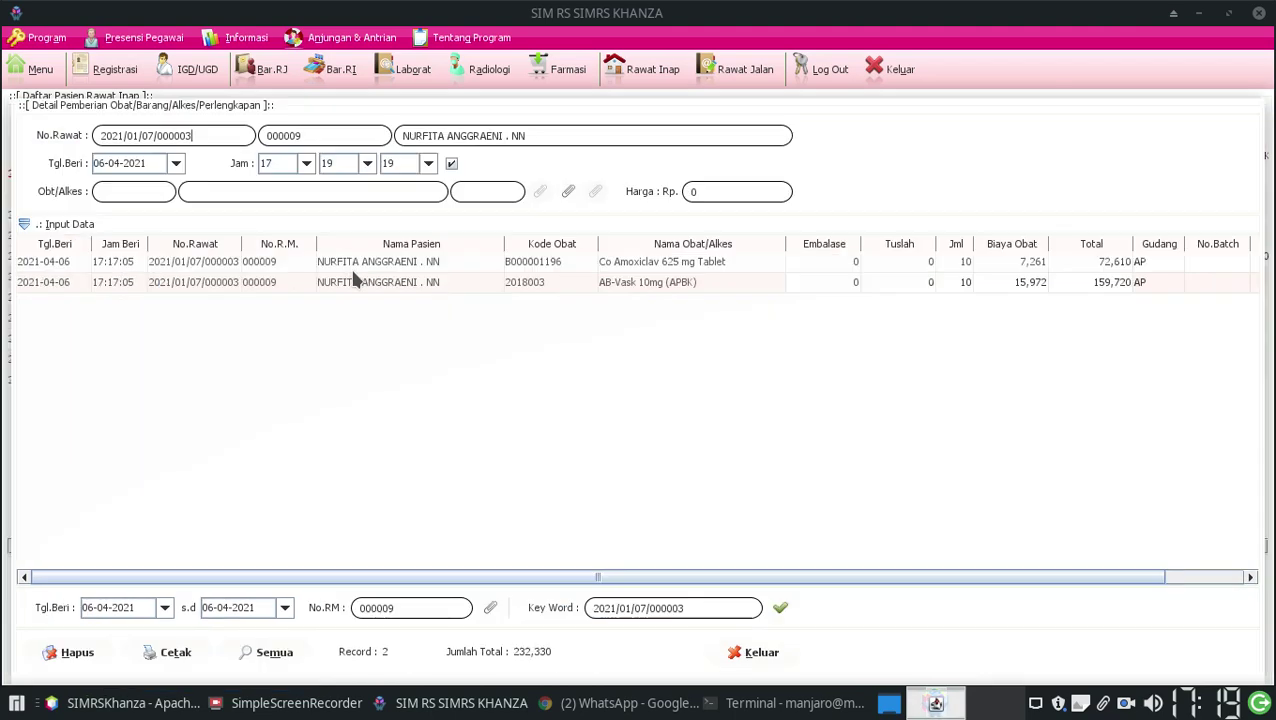
# Bring up her Kelas 1 medicine stock and select the Acran 150 mg Tablet row
pyautogui.click(569, 192)
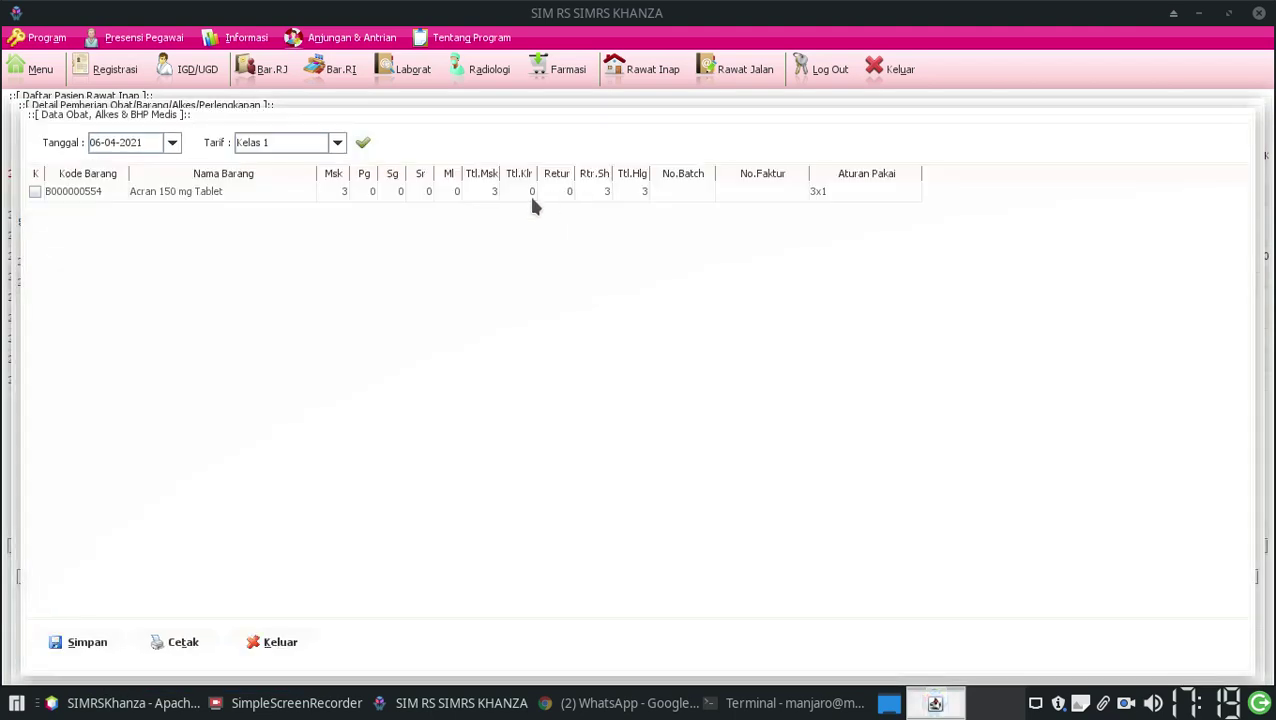
pyautogui.click(210, 193)
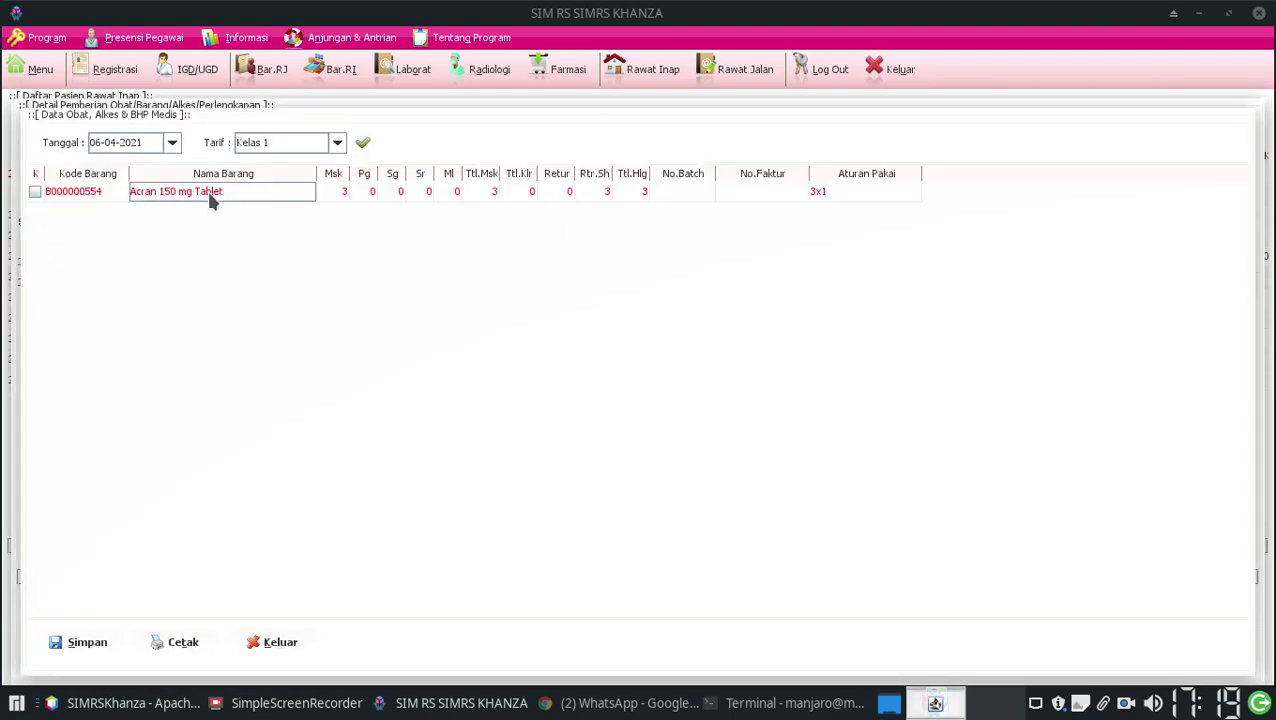
pyautogui.click(335, 197)
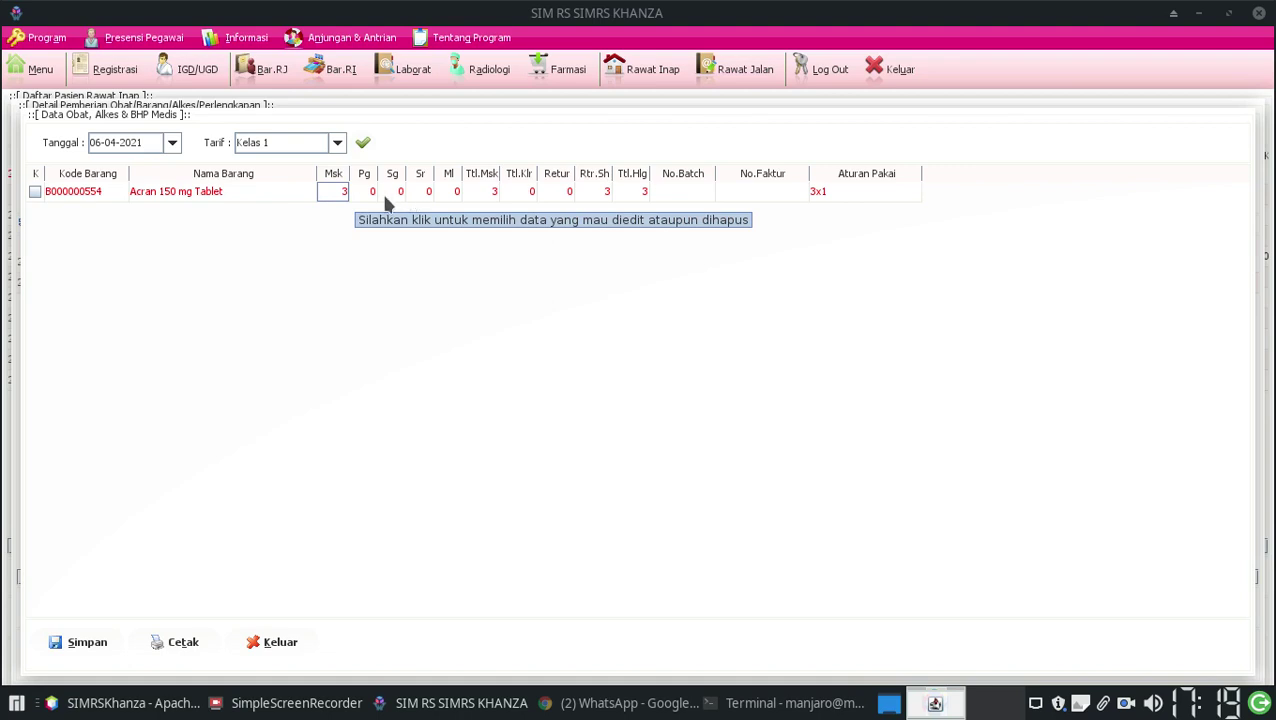
# Enter 1 in the Pg, Sg and Ml dose cells of the Acran row
pyautogui.doubleClick(364, 193)
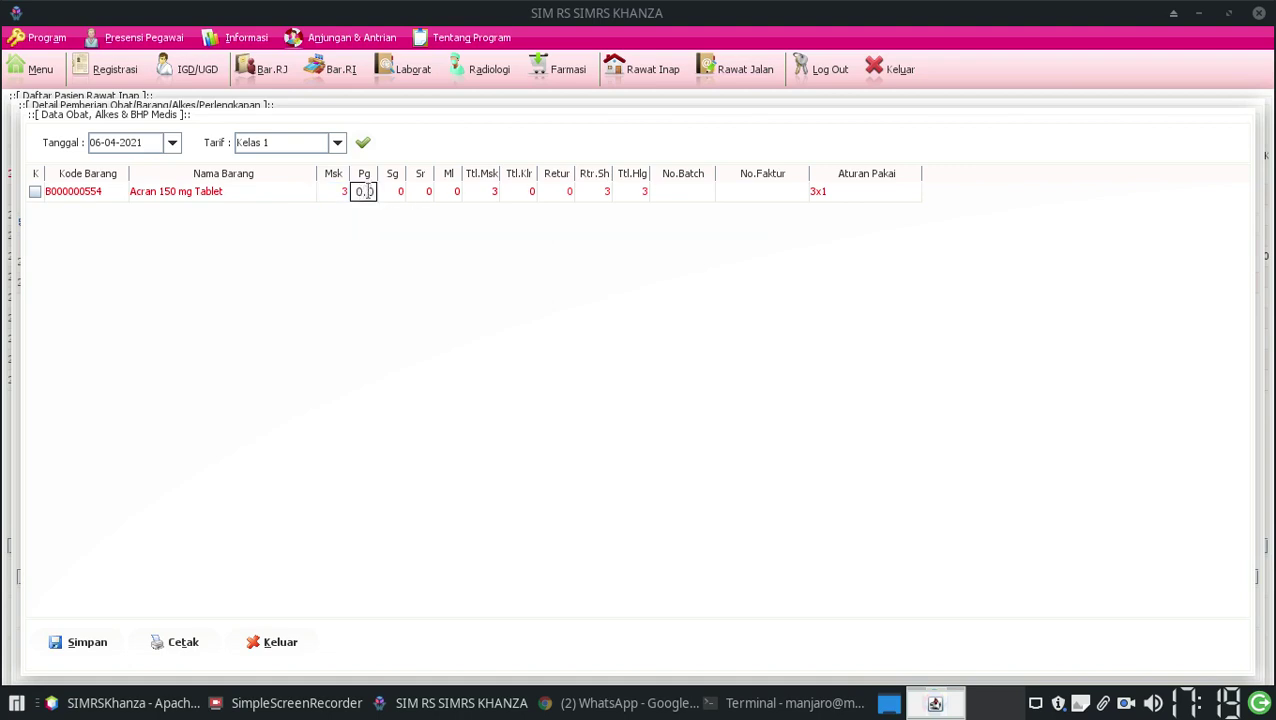
pyautogui.moveTo(353, 192); pyautogui.dragTo(384, 194)
pyautogui.write('1')
pyautogui.click(396, 194)
pyautogui.doubleClick(396, 194)
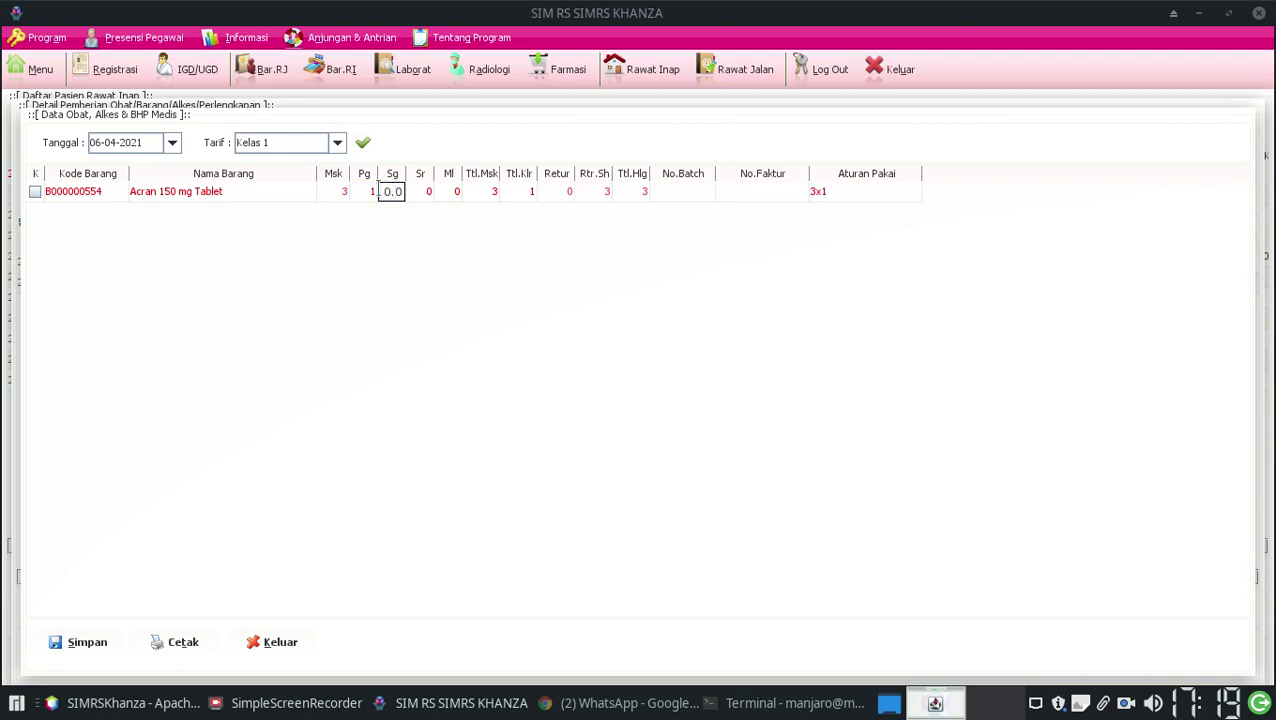
pyautogui.moveTo(378, 192); pyautogui.dragTo(424, 191)
pyautogui.write('1')
pyautogui.doubleClick(447, 192)
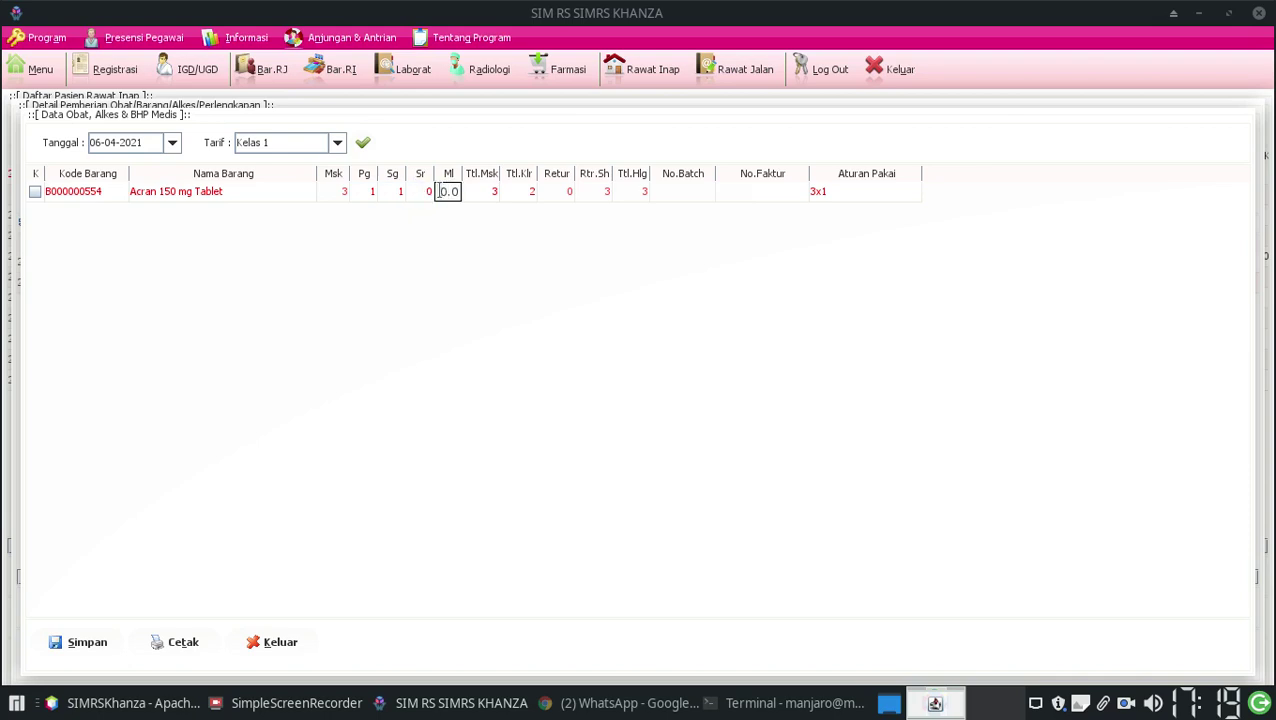
pyautogui.moveTo(437, 191); pyautogui.dragTo(460, 191)
pyautogui.write('1')
pyautogui.click(548, 191)
pyautogui.click(675, 198)
# Save the schedule, adding Acran doses at 07:00, 12:00 and 20:00, and close the list
pyautogui.click(87, 645)
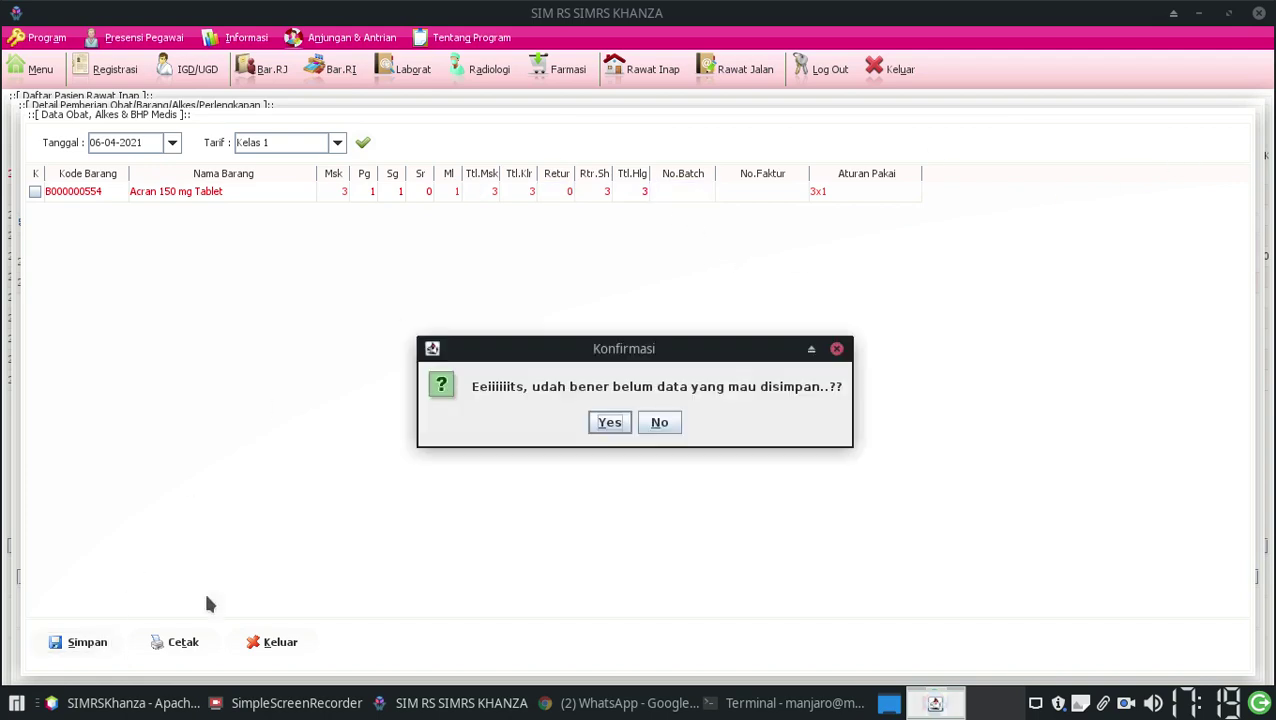
pyautogui.click(607, 423)
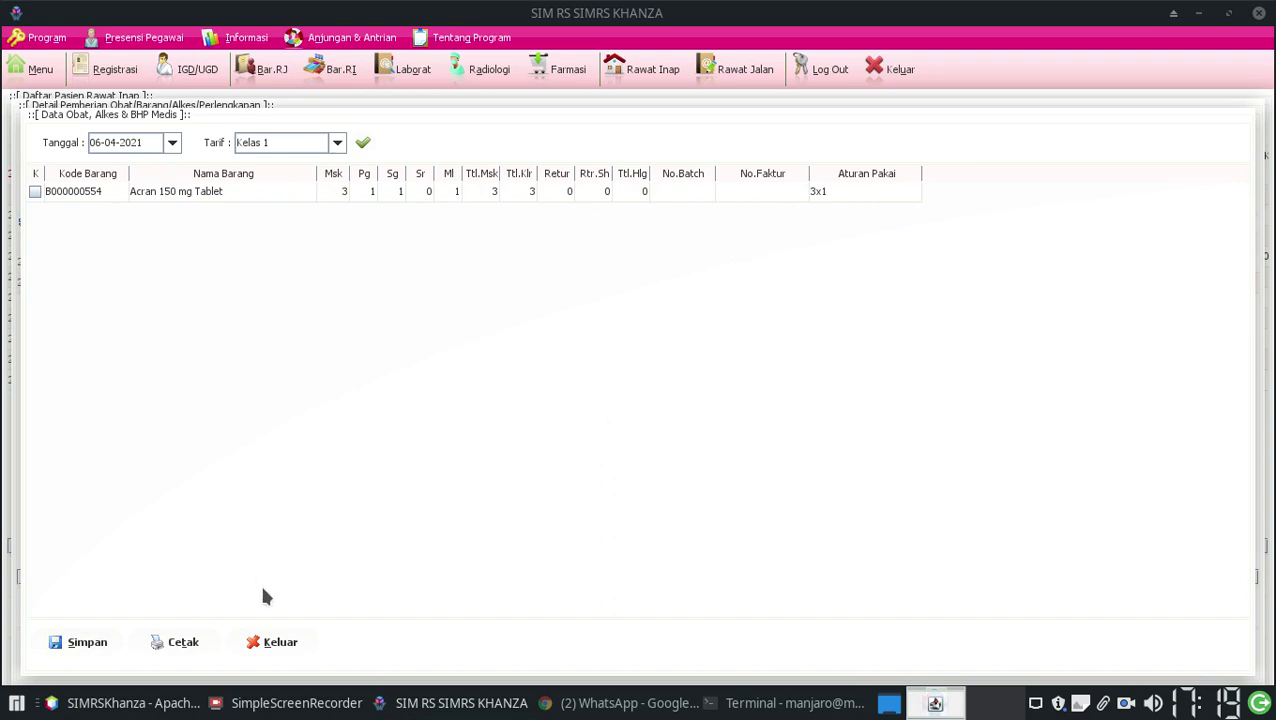
pyautogui.click(280, 643)
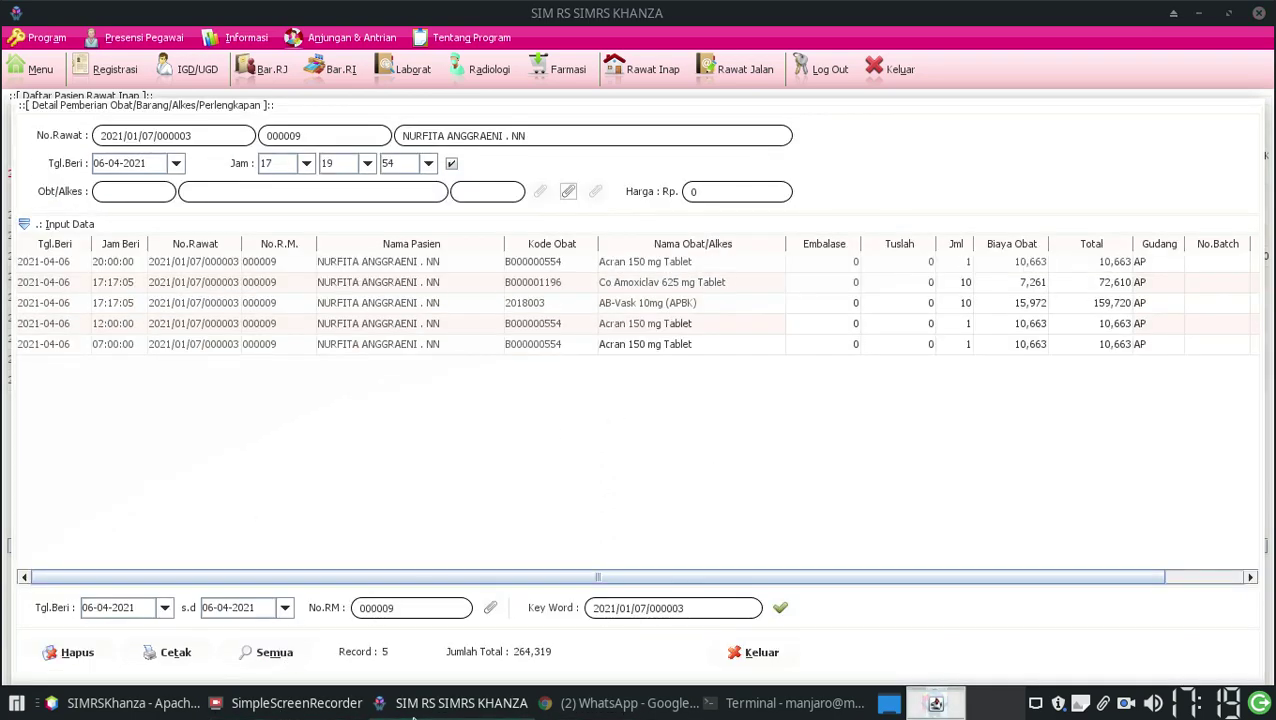
pyautogui.click(296, 703)
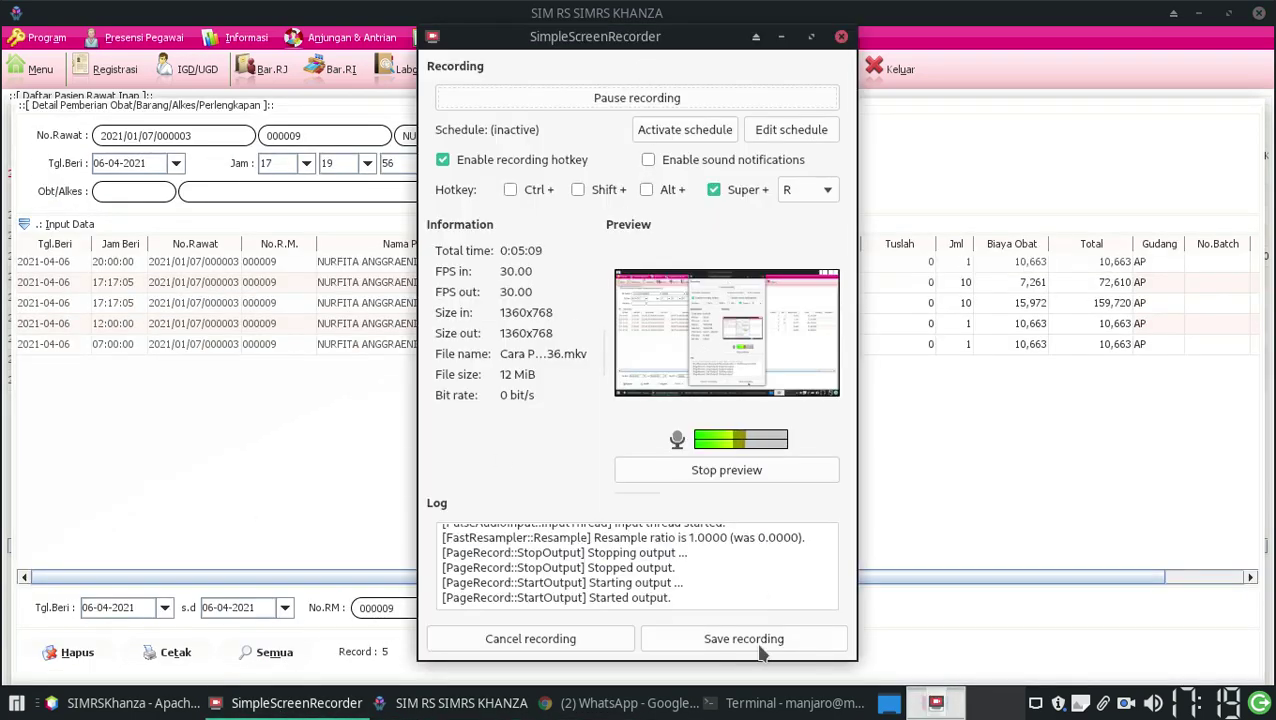